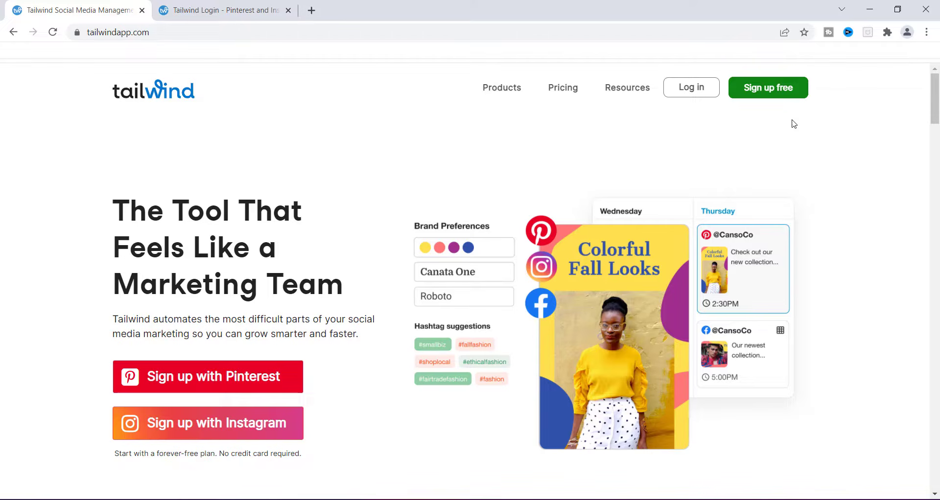
Step: Start signing up for Tailwind with Pinterest from the homepage
{"action": "left_click", "coordinate": [773, 90]}
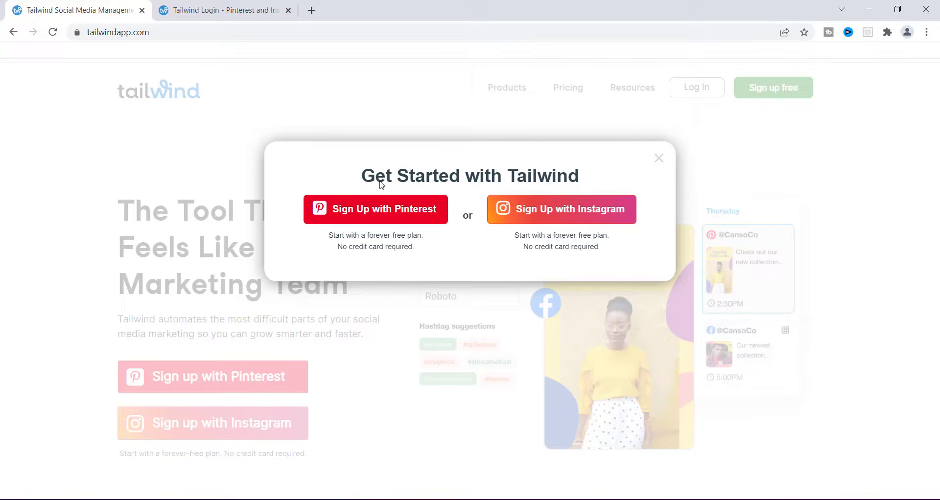
{"action": "left_click", "coordinate": [383, 210]}
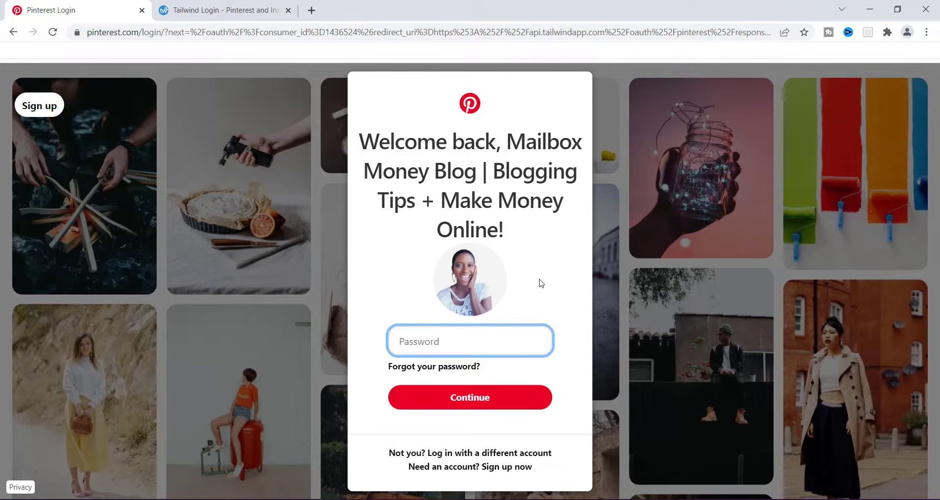
Step: Log in to Tailwind on the login tab using the saved email address and account password
{"action": "left_click", "coordinate": [199, 14]}
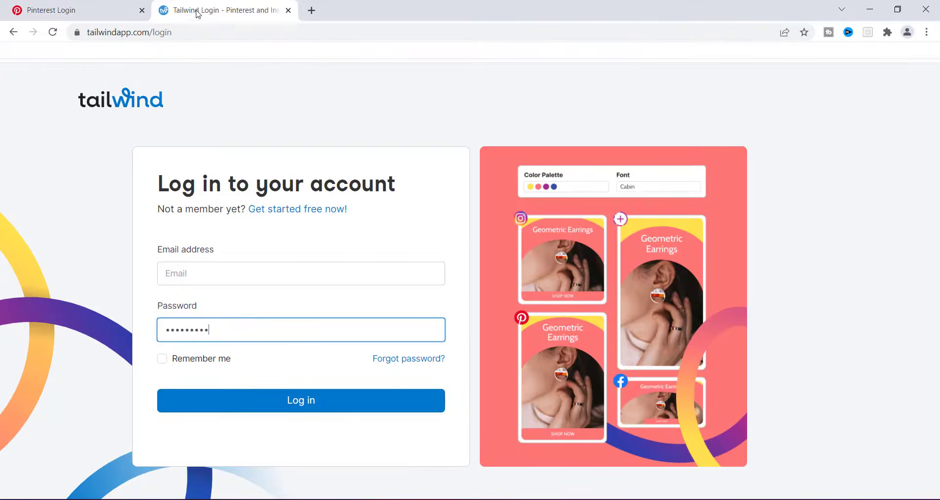
{"action": "left_click", "coordinate": [228, 275]}
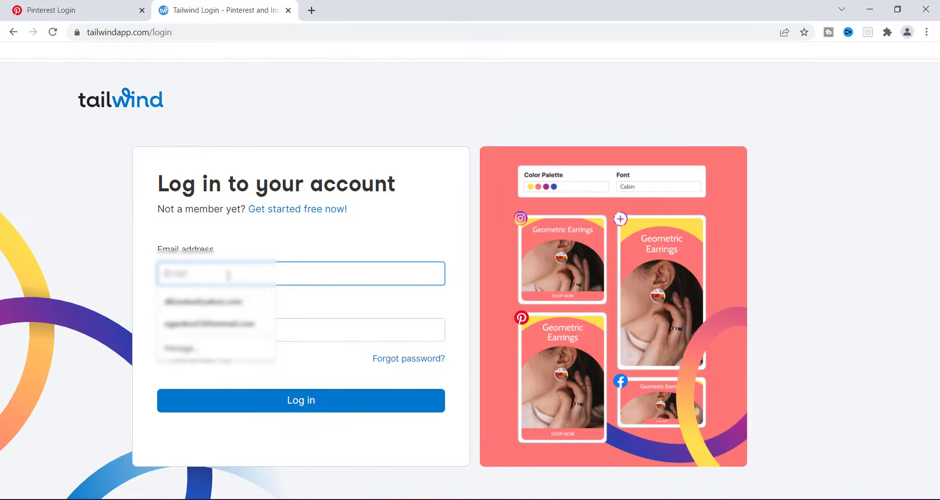
{"action": "left_click", "coordinate": [228, 301]}
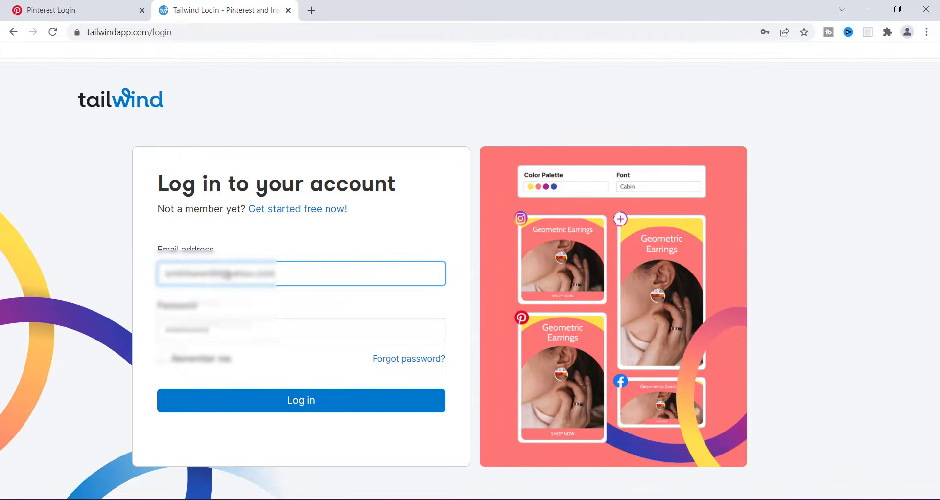
{"action": "left_click", "coordinate": [298, 400]}
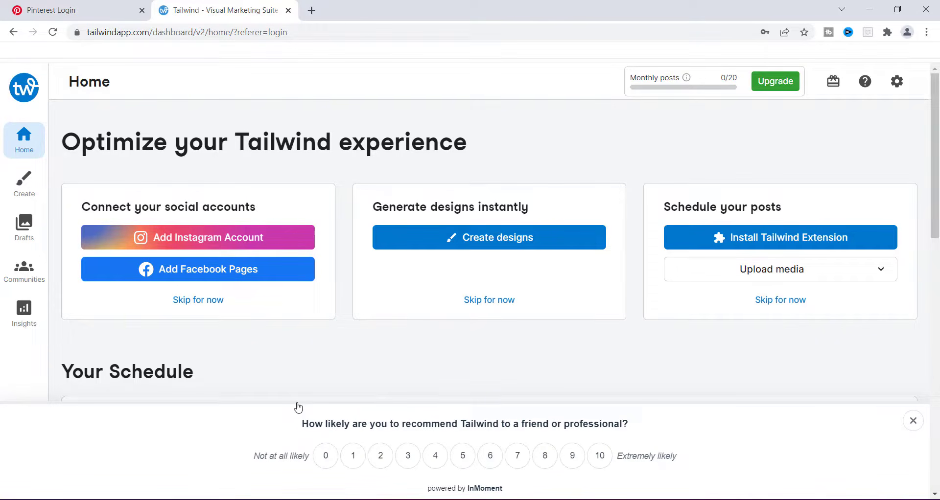
Step: Dismiss the recommendation survey on the home dashboard
{"action": "left_click", "coordinate": [911, 422]}
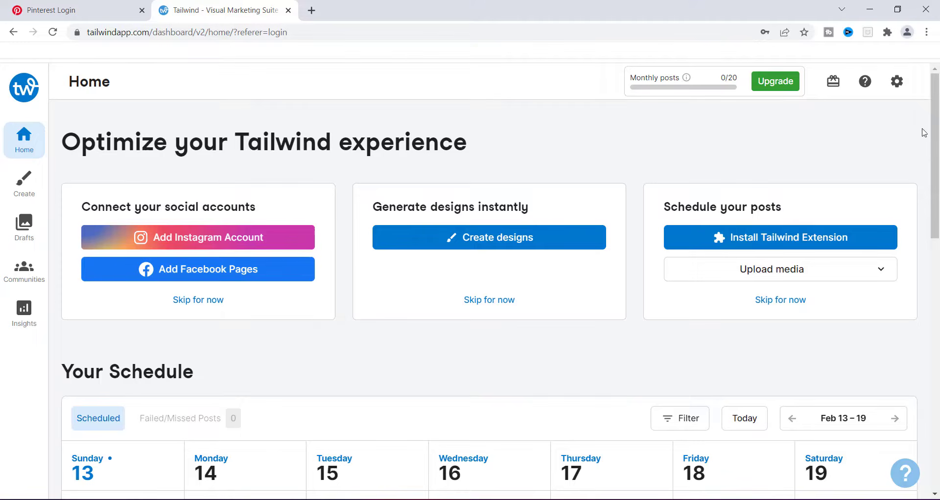
{"action": "mouse_move", "coordinate": [936, 112]}
{"action": "left_mouse_down"}
{"action": "mouse_move", "coordinate": [937, 125]}
{"action": "mouse_move", "coordinate": [936, 112]}
{"action": "left_mouse_up"}
Step: Open the profile settings, close the chat popup, and view the connected Accounts settings
{"action": "left_click", "coordinate": [898, 83]}
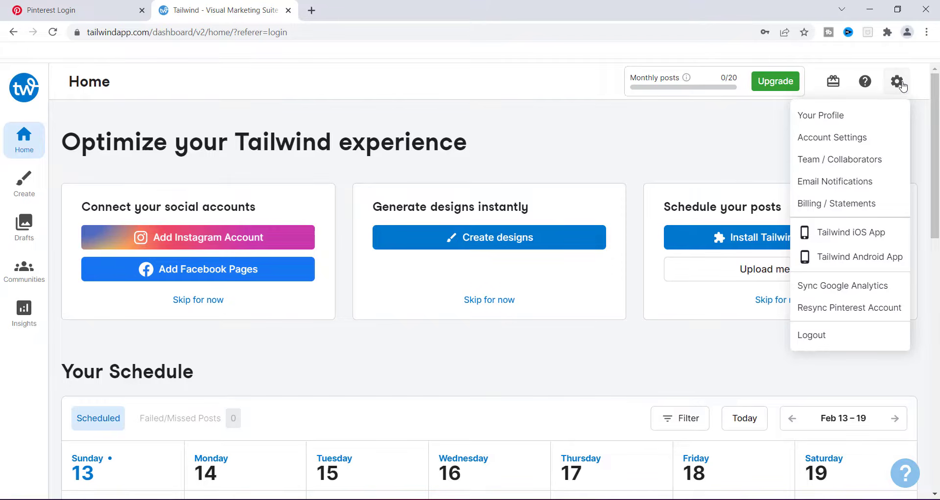
{"action": "left_click", "coordinate": [835, 117]}
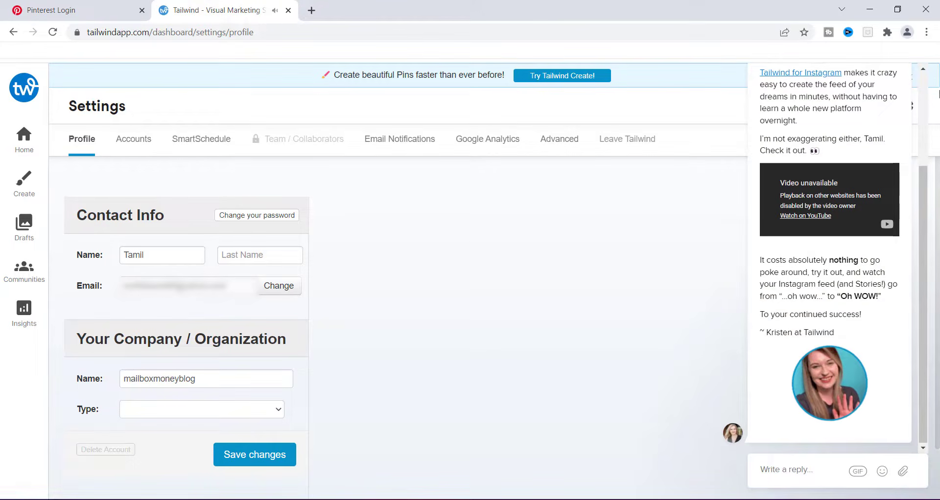
{"action": "left_click", "coordinate": [919, 79]}
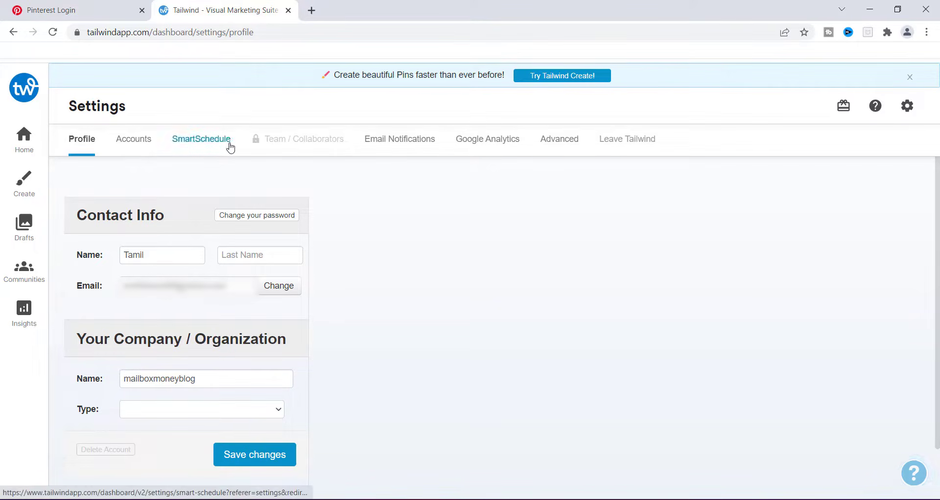
{"action": "left_click", "coordinate": [145, 146]}
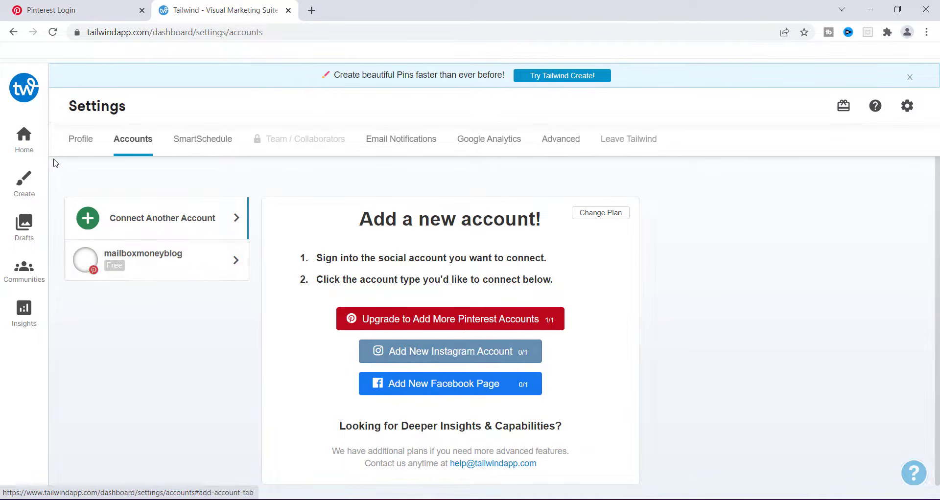
Step: Return to the home dashboard and browse the weekly schedule forward and back through upcoming weeks
{"action": "left_click", "coordinate": [23, 141]}
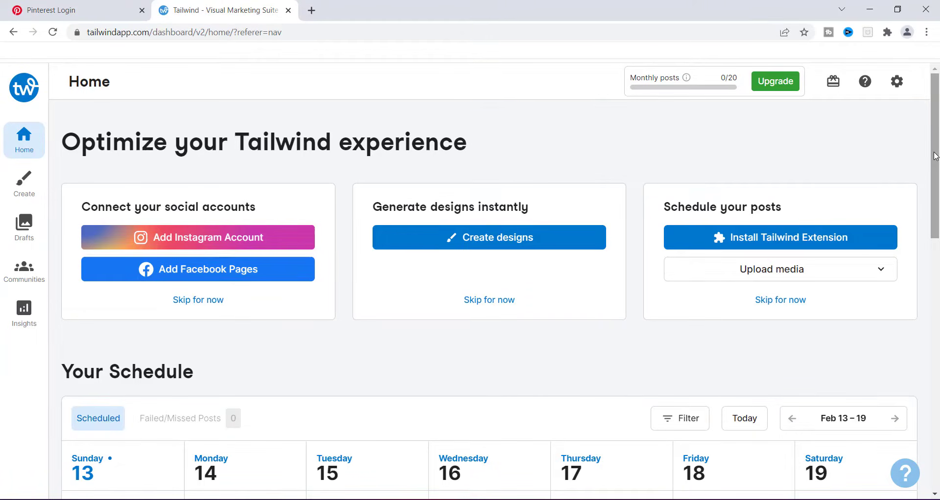
{"action": "mouse_move", "coordinate": [935, 155]}
{"action": "left_mouse_down"}
{"action": "mouse_move", "coordinate": [937, 355]}
{"action": "mouse_move", "coordinate": [938, 160]}
{"action": "left_mouse_up"}
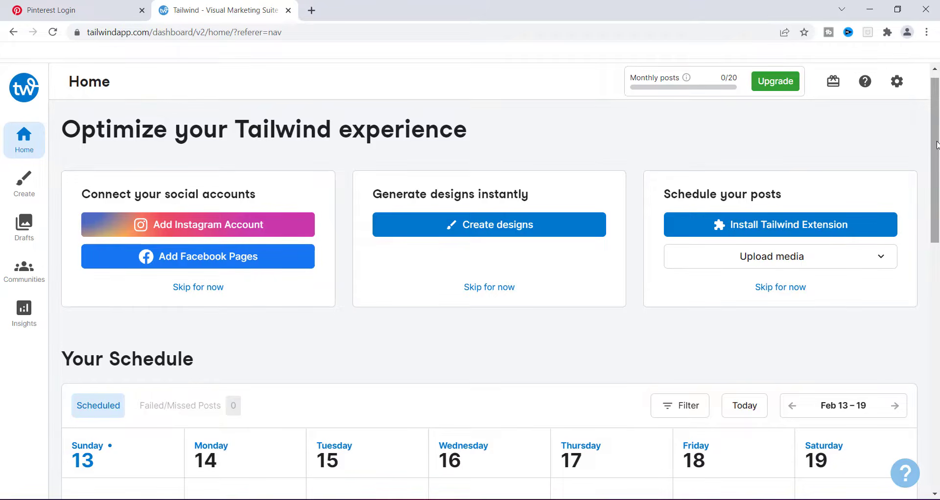
{"action": "left_click_drag", "start_coordinate": [936, 145], "coordinate": [937, 243]}
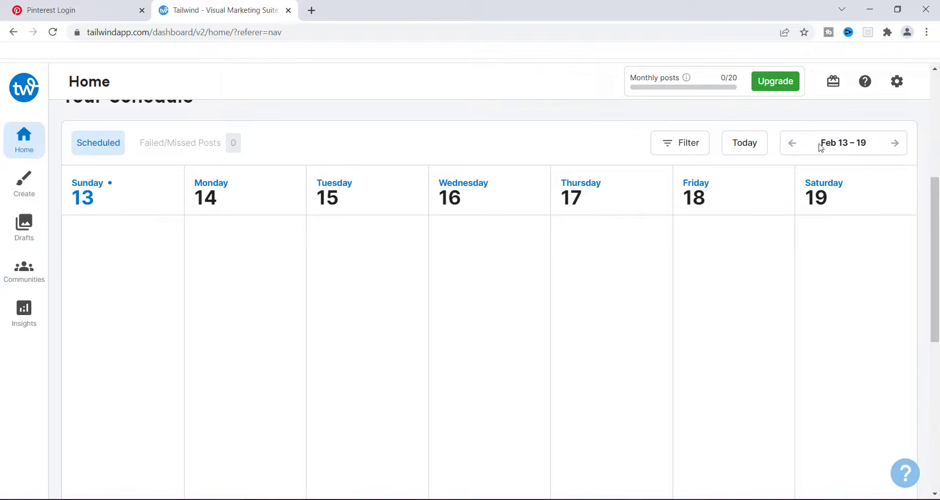
{"action": "left_click", "coordinate": [895, 143]}
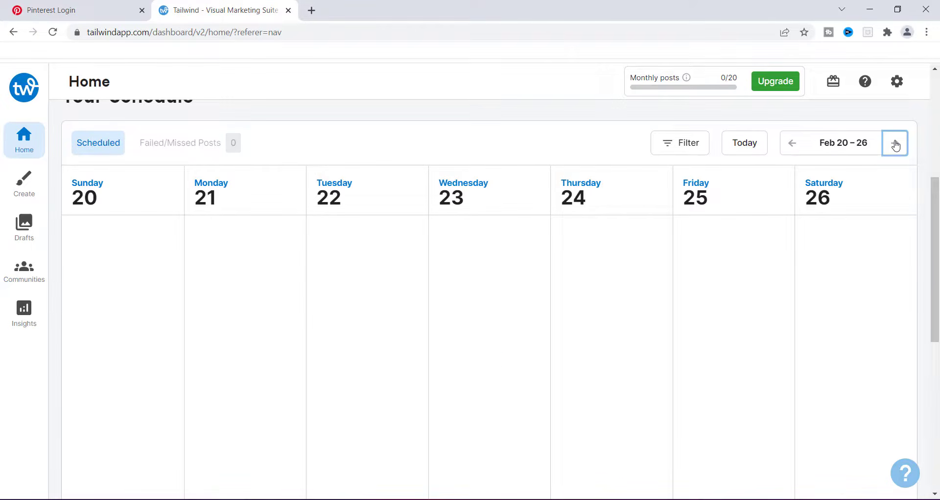
{"action": "left_click", "coordinate": [895, 144]}
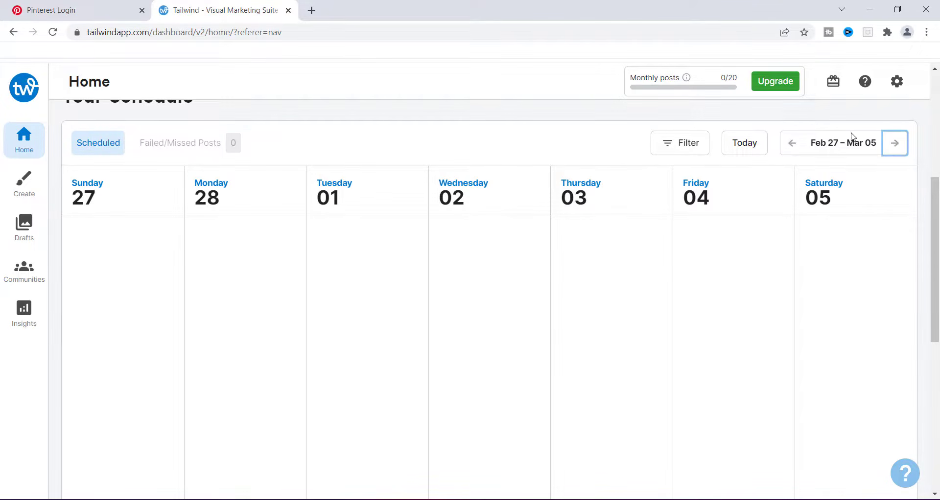
{"action": "mouse_move", "coordinate": [926, 179]}
{"action": "left_mouse_down"}
{"action": "mouse_move", "coordinate": [935, 235]}
{"action": "mouse_move", "coordinate": [934, 179]}
{"action": "left_mouse_up"}
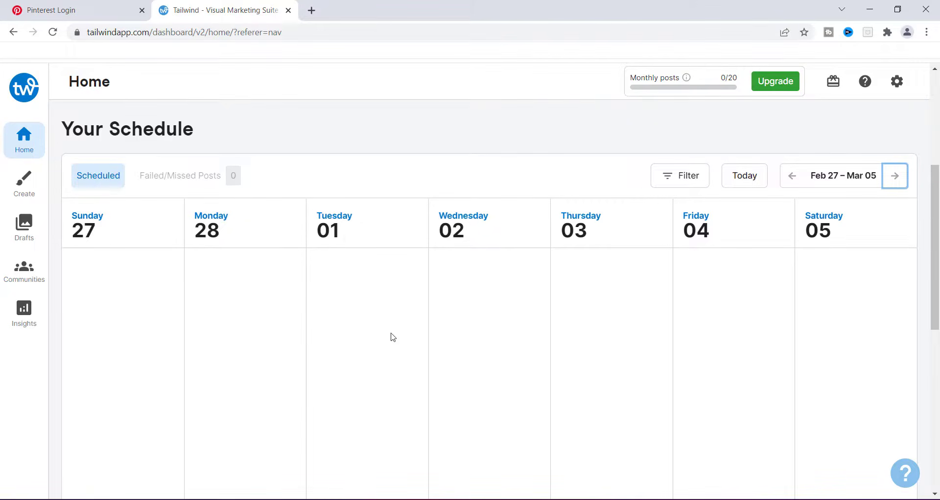
{"action": "left_click", "coordinate": [792, 178]}
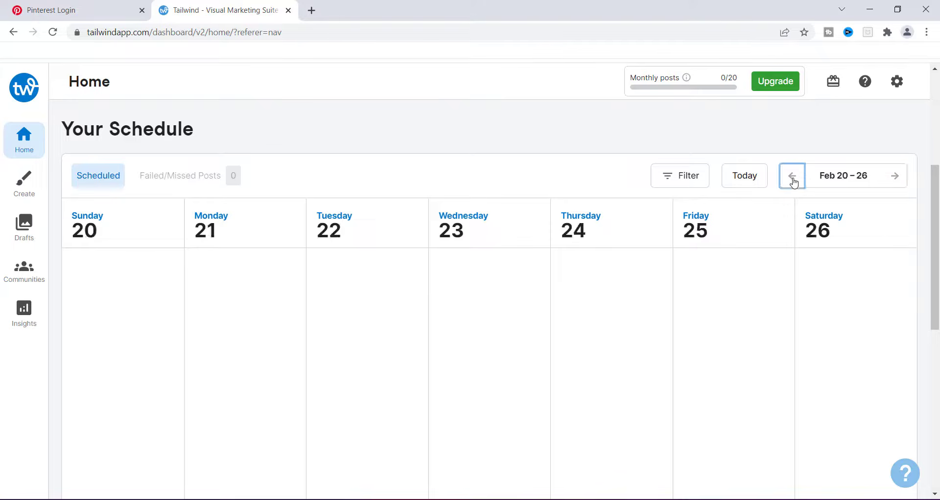
{"action": "left_click", "coordinate": [792, 181]}
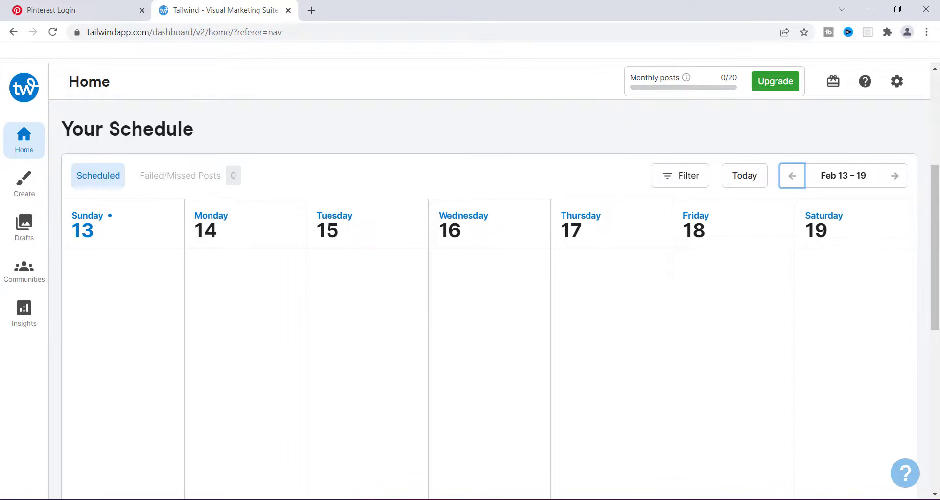
{"action": "scroll", "coordinate": [522, 291], "scroll_direction": "up", "scroll_amount": 4}
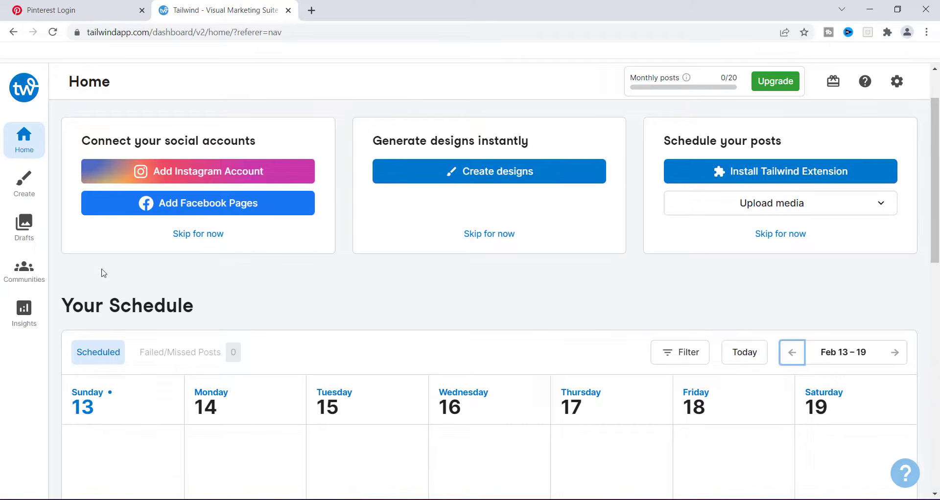
Step: Upload a photo from the Desktop's Tamil Pics folder into Tailwind Create
{"action": "left_click", "coordinate": [24, 186]}
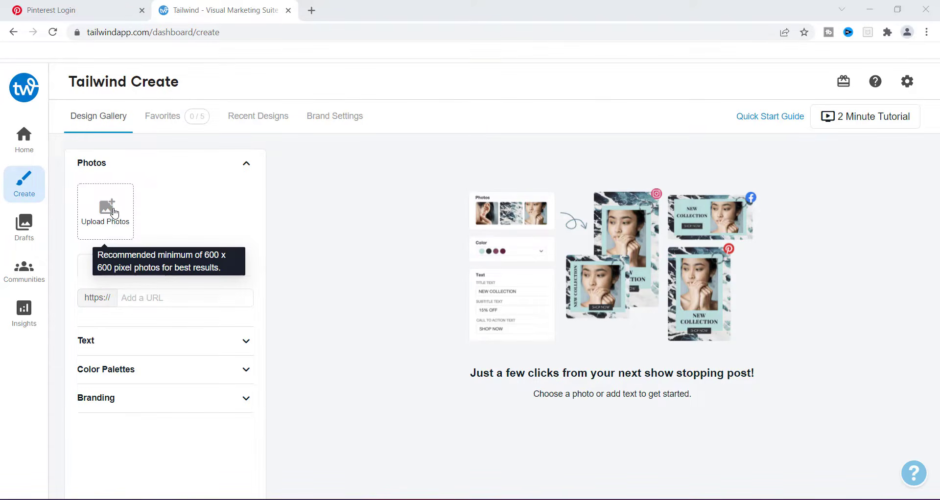
{"action": "left_click", "coordinate": [114, 212]}
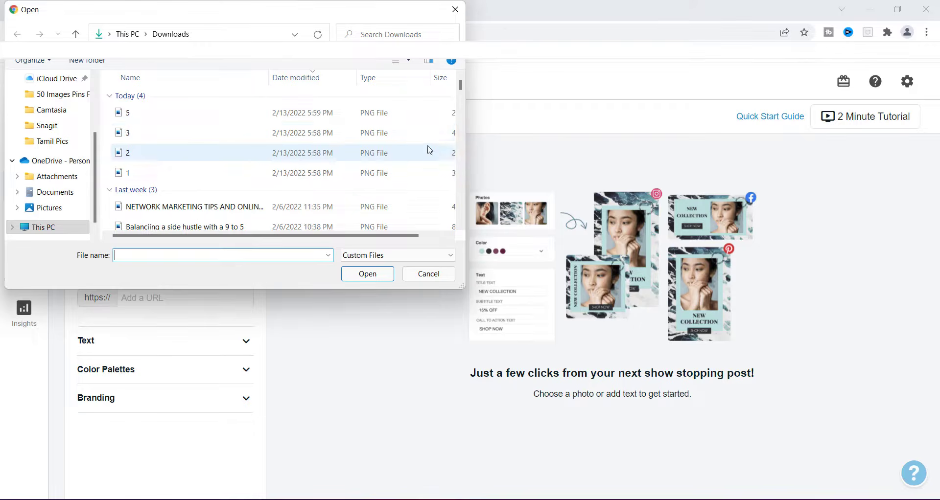
{"action": "key", "text": "alt+Tab"}
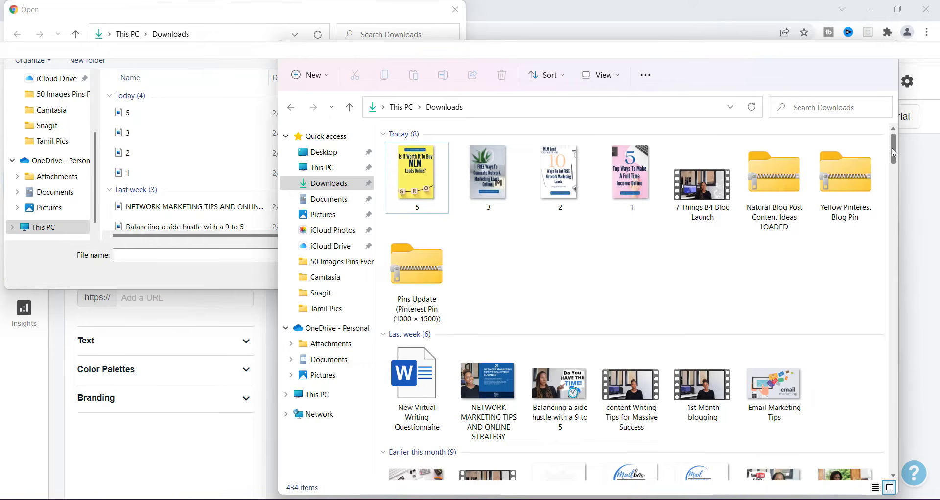
{"action": "left_click_drag", "start_coordinate": [893, 152], "coordinate": [889, 126]}
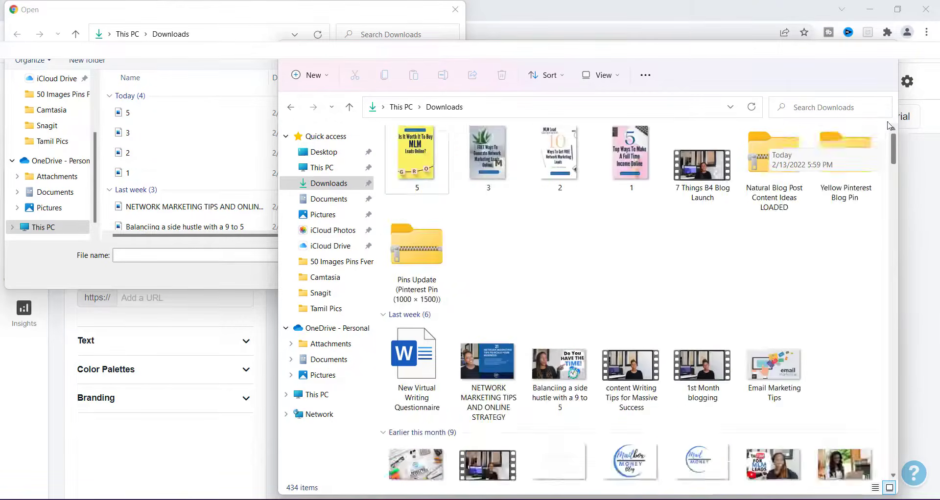
{"action": "left_click", "coordinate": [846, 53]}
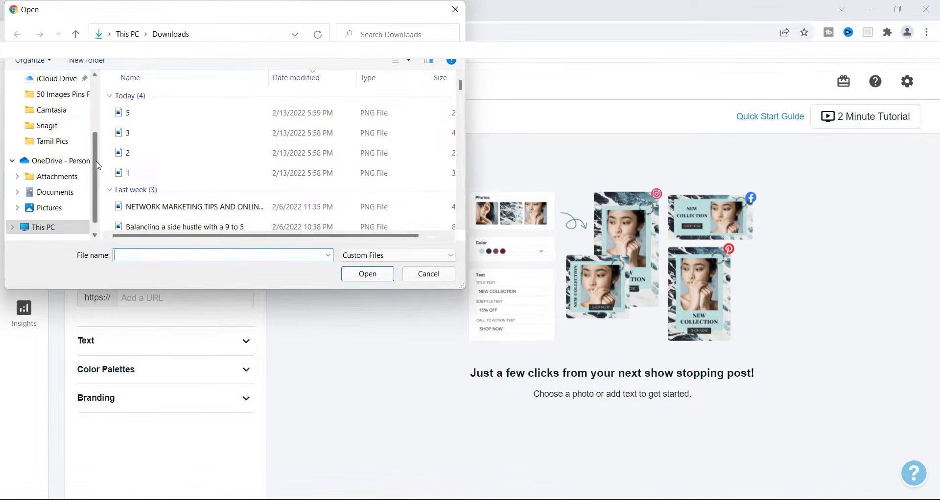
{"action": "left_click_drag", "start_coordinate": [98, 166], "coordinate": [93, 110]}
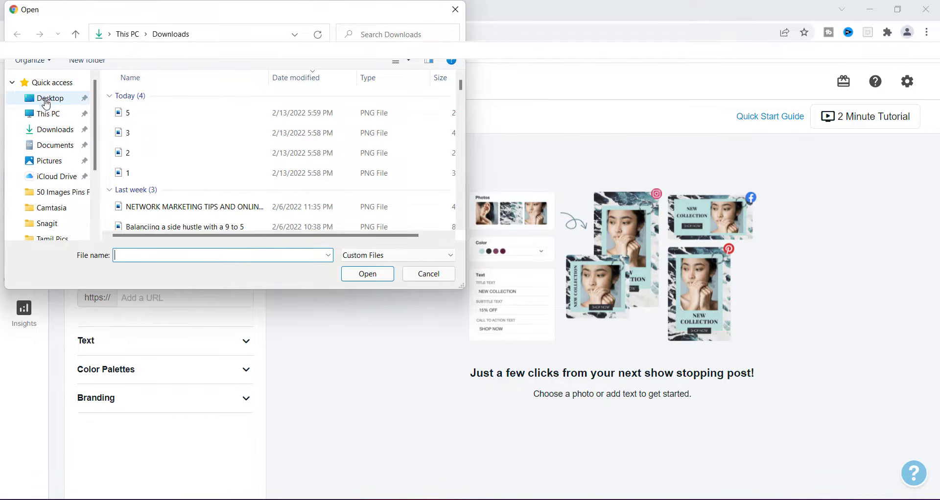
{"action": "left_click", "coordinate": [46, 101]}
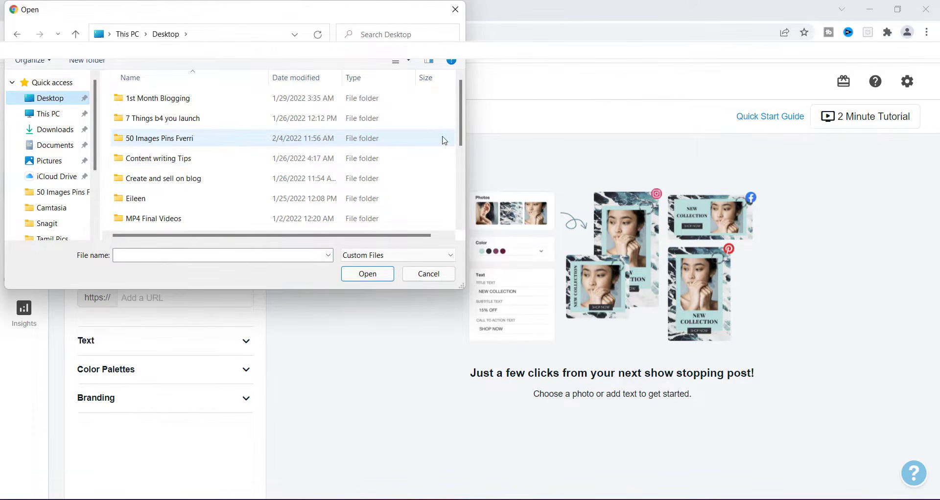
{"action": "left_click_drag", "start_coordinate": [461, 95], "coordinate": [475, 169]}
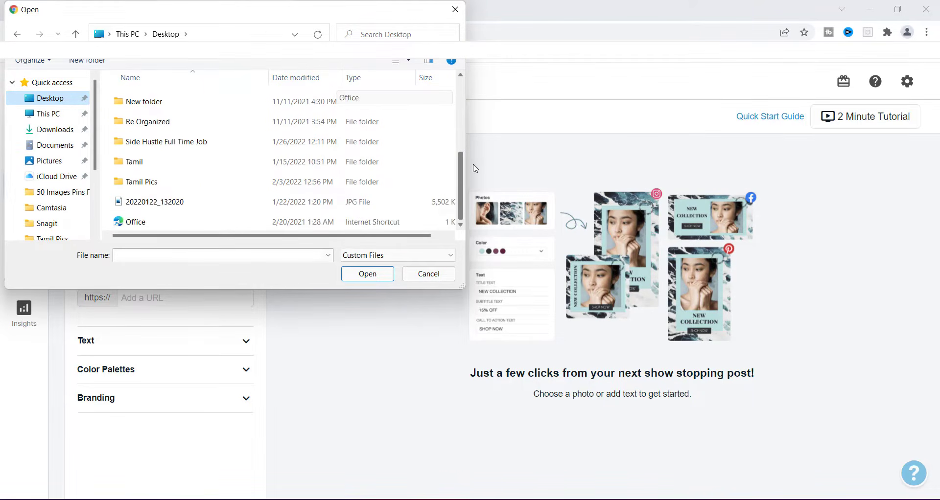
{"action": "double_click", "coordinate": [156, 188]}
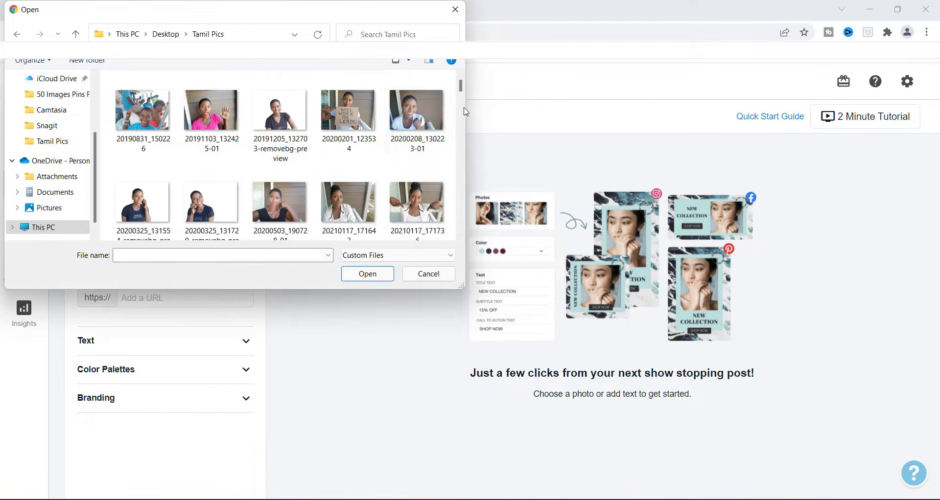
{"action": "left_click", "coordinate": [422, 211]}
{"action": "left_click", "coordinate": [368, 273]}
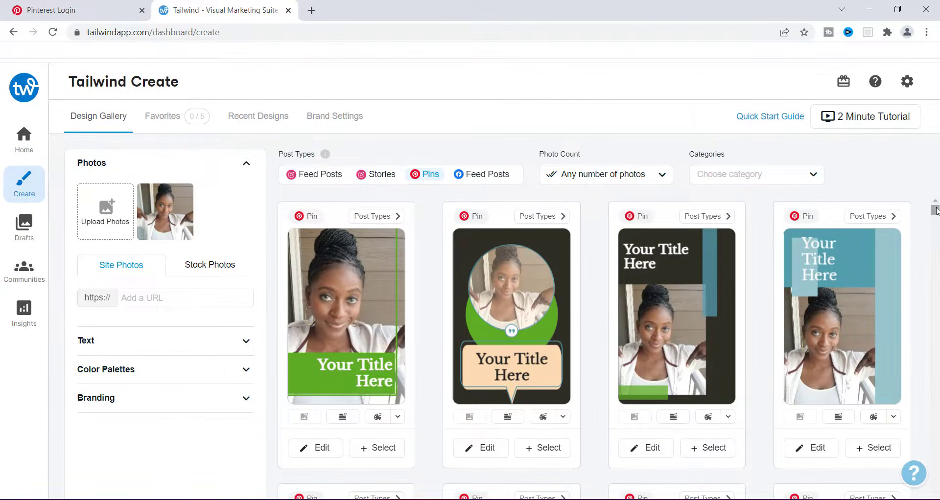
Step: Scroll through the generated Pin design templates
{"action": "left_click_drag", "start_coordinate": [936, 209], "coordinate": [936, 213]}
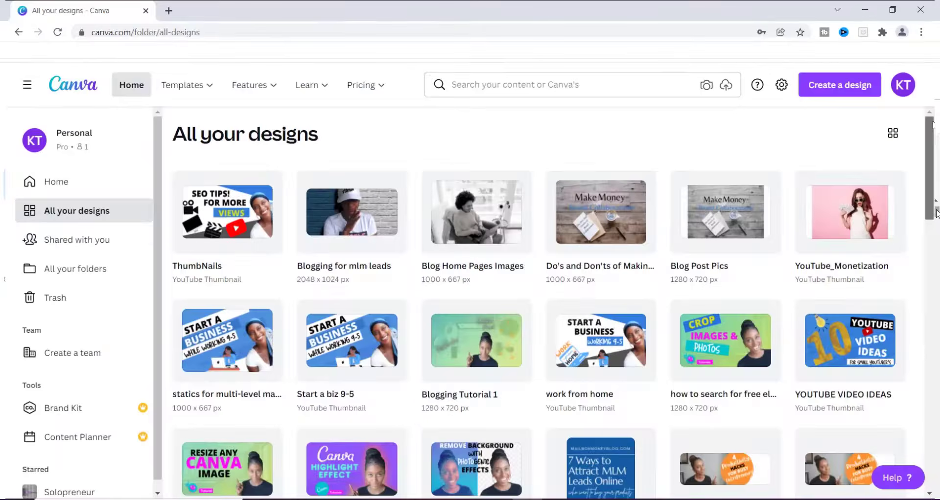
{"action": "scroll", "coordinate": [538, 303], "scroll_direction": "down", "scroll_amount": 5}
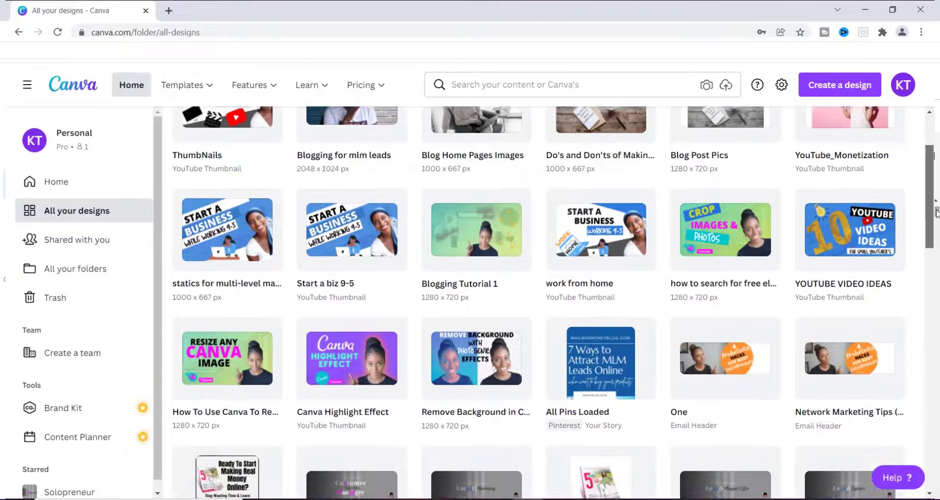
{"action": "scroll", "coordinate": [935, 214], "scroll_direction": "down", "scroll_amount": 5}
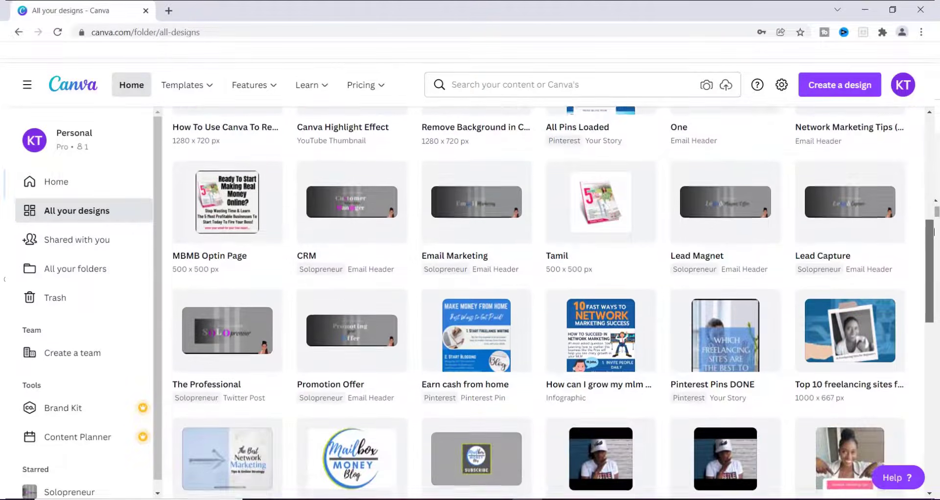
{"action": "left_click_drag", "start_coordinate": [933, 232], "coordinate": [933, 142]}
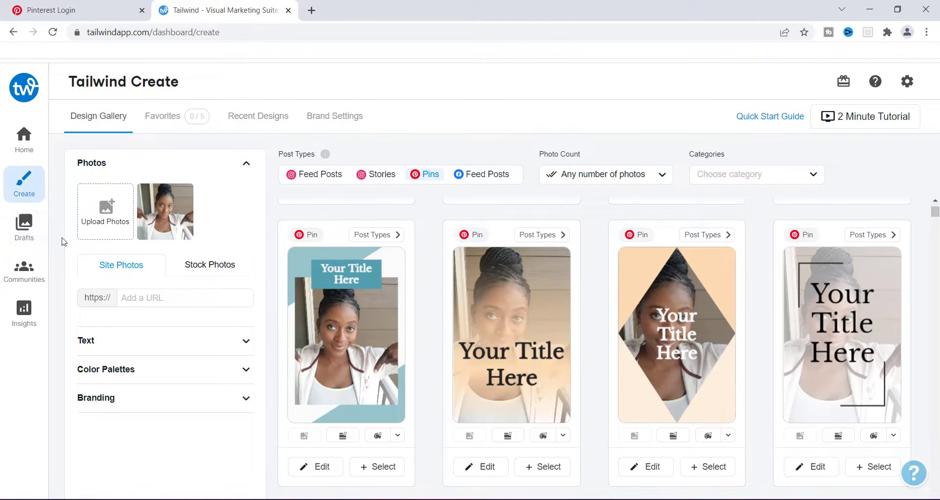
Step: Open the Drafts page to view the saved Pinterest Pins
{"action": "left_click", "coordinate": [24, 228]}
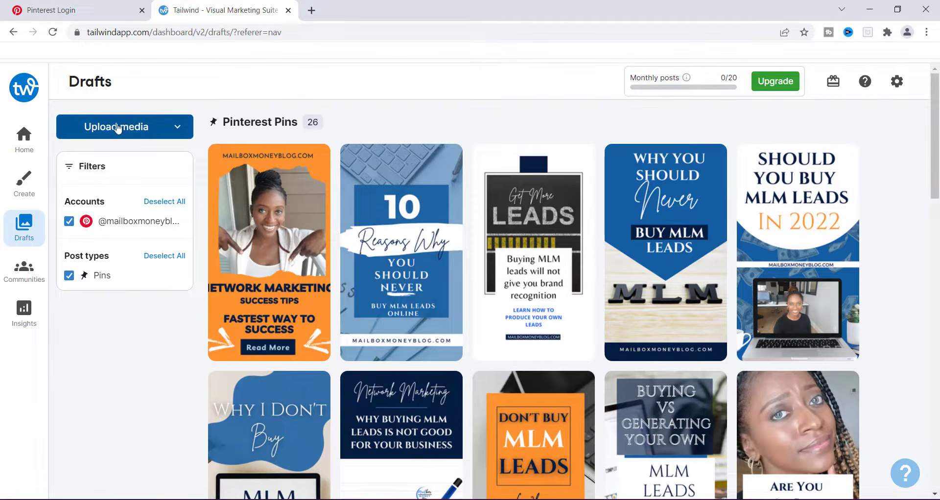
Step: Open the media upload dialog for the connected Pinterest account from the Drafts page
{"action": "left_click", "coordinate": [174, 128]}
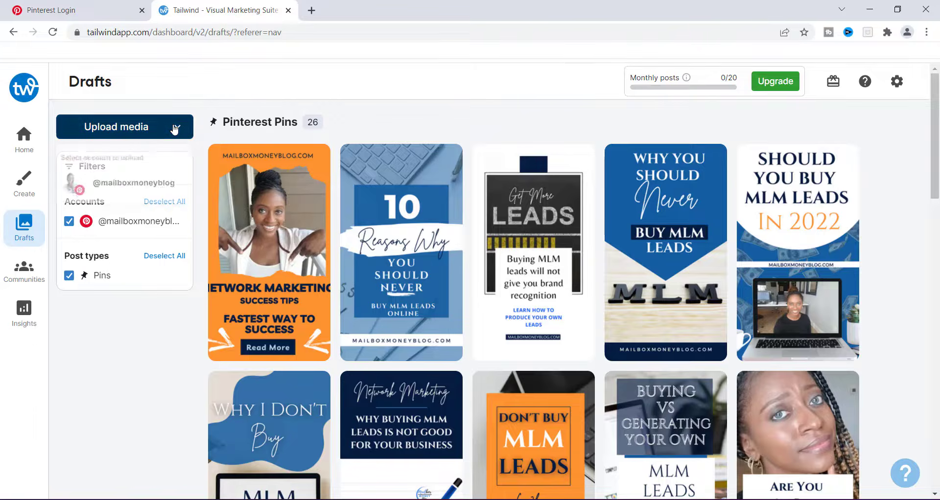
{"action": "left_click", "coordinate": [108, 130]}
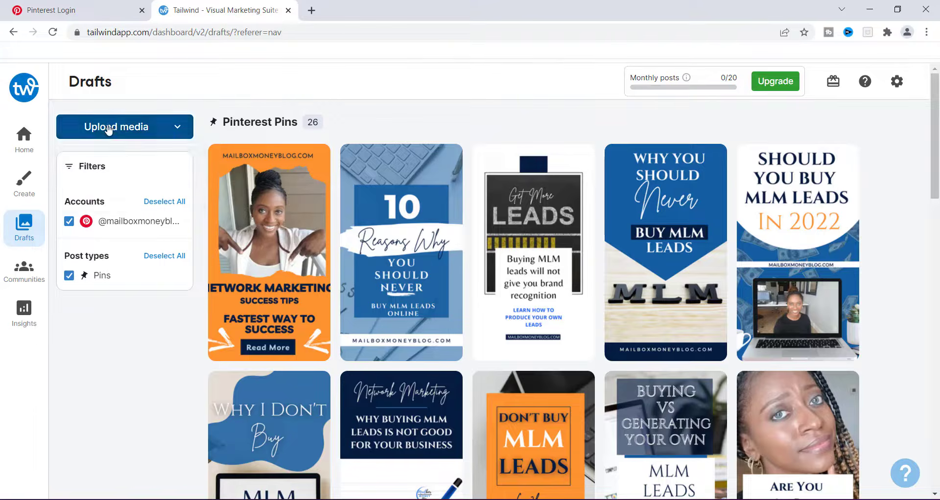
{"action": "left_click", "coordinate": [90, 128]}
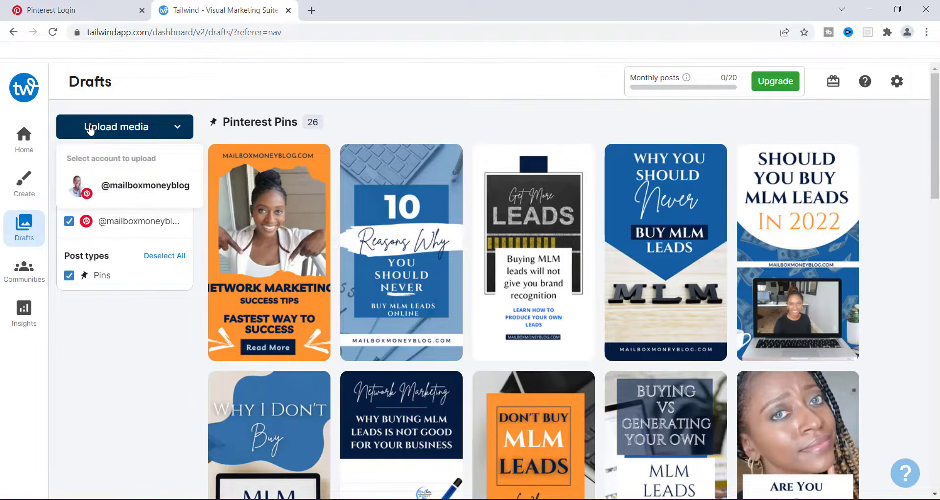
{"action": "left_click", "coordinate": [127, 188]}
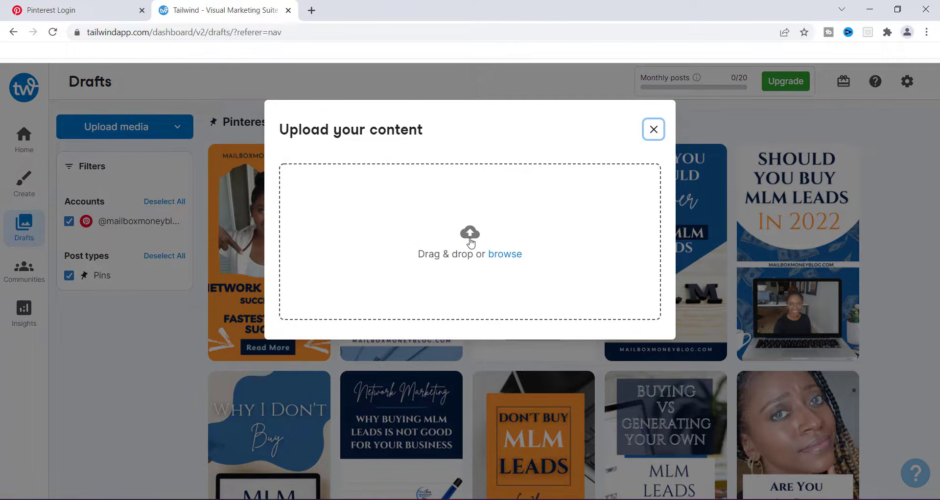
Step: Drag the image 5.png from the Downloads folder into the upload dialog
{"action": "mouse_move", "coordinate": [524, 499]}
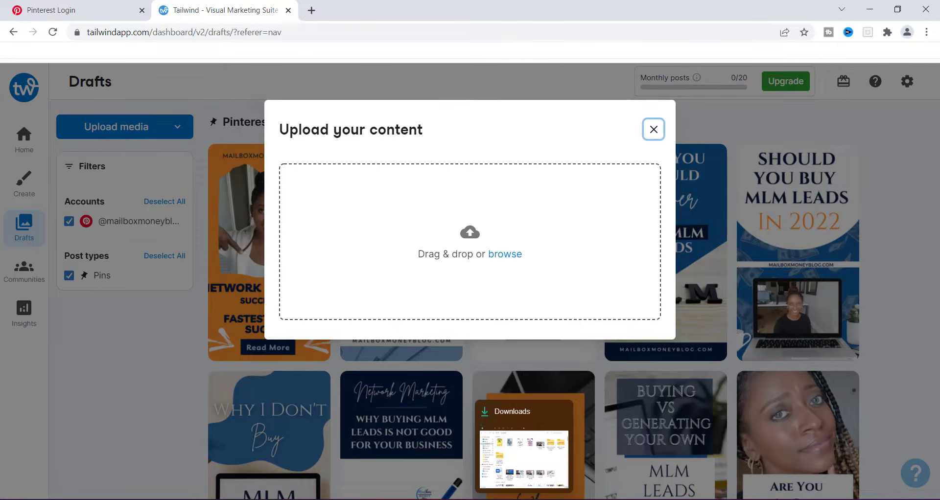
{"action": "left_click", "coordinate": [524, 498]}
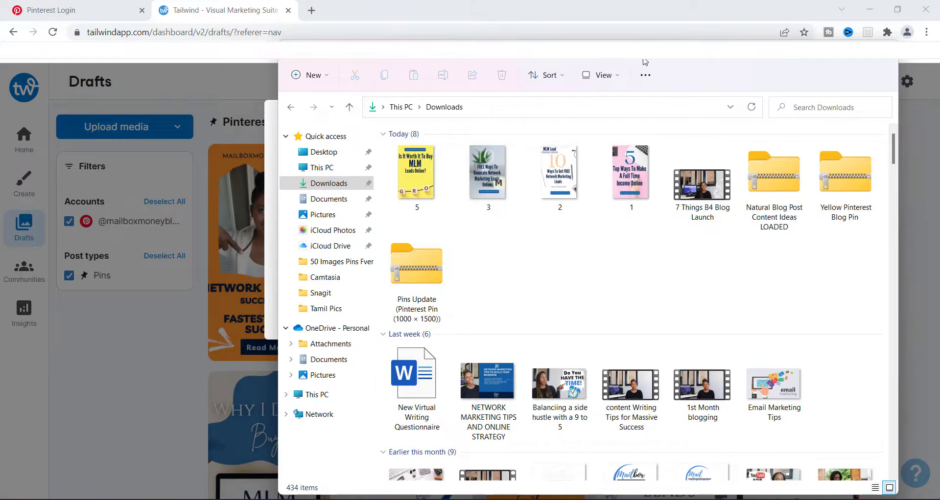
{"action": "left_click_drag", "start_coordinate": [642, 66], "coordinate": [586, 332]}
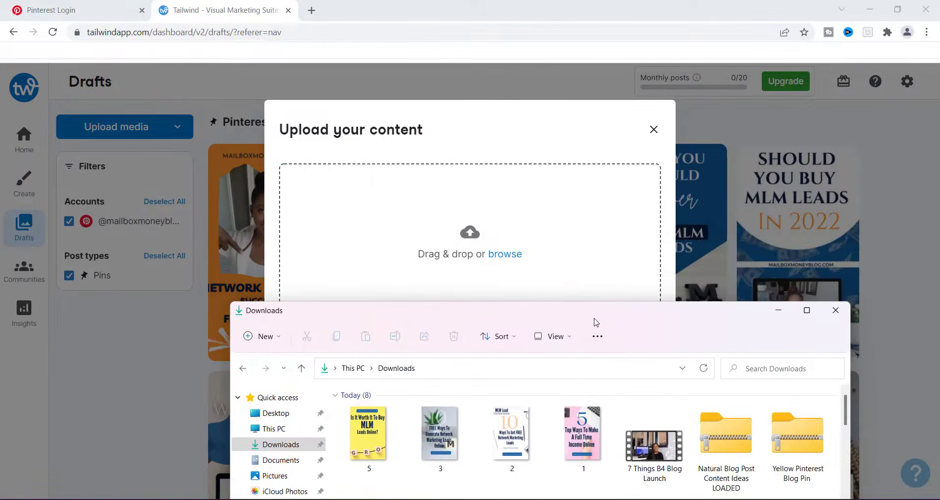
{"action": "left_click", "coordinate": [352, 455]}
{"action": "left_click_drag", "start_coordinate": [352, 456], "coordinate": [408, 229]}
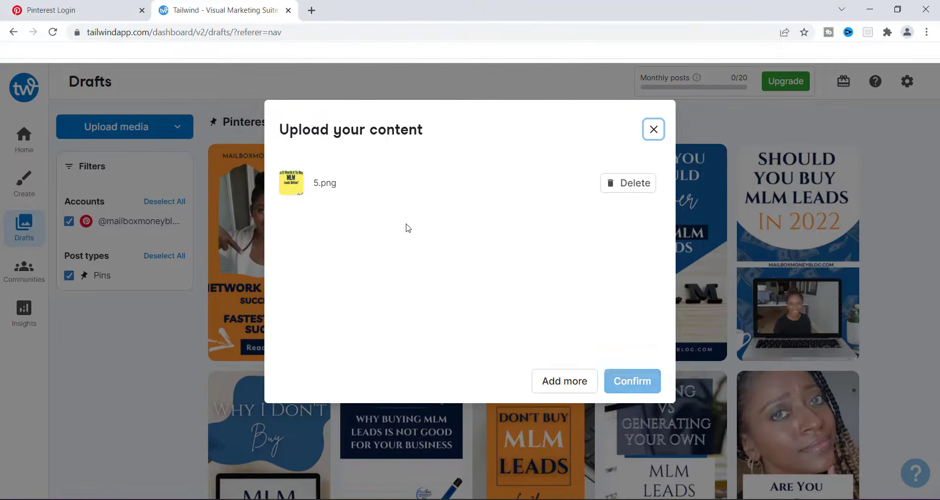
{"action": "key", "text": "alt+Tab"}
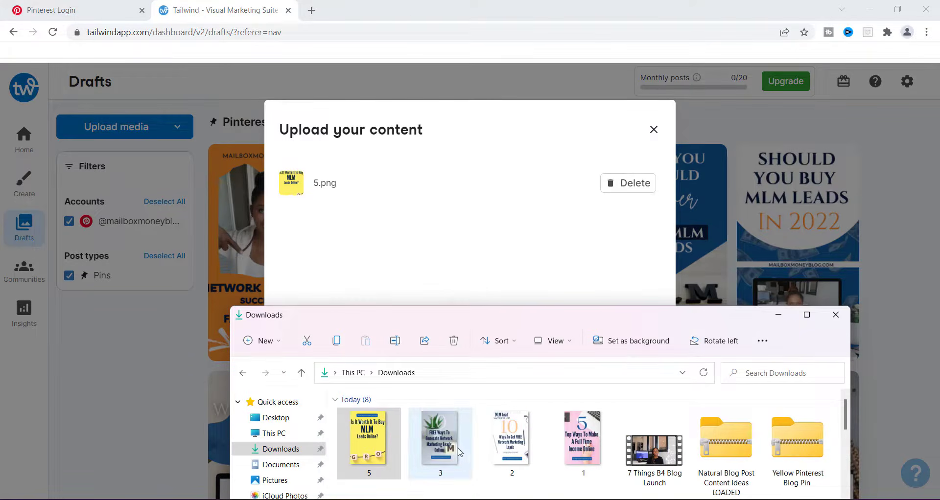
{"action": "left_click_drag", "start_coordinate": [440, 433], "coordinate": [497, 209]}
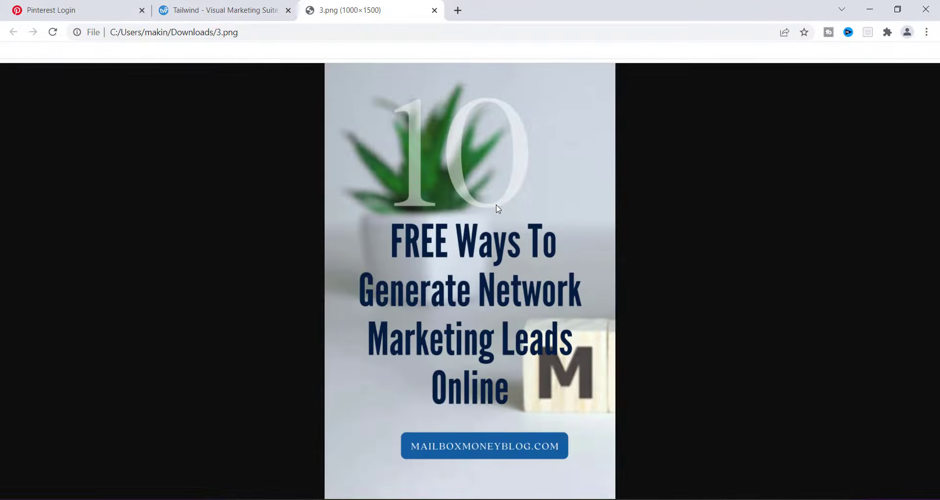
{"action": "left_click", "coordinate": [434, 10]}
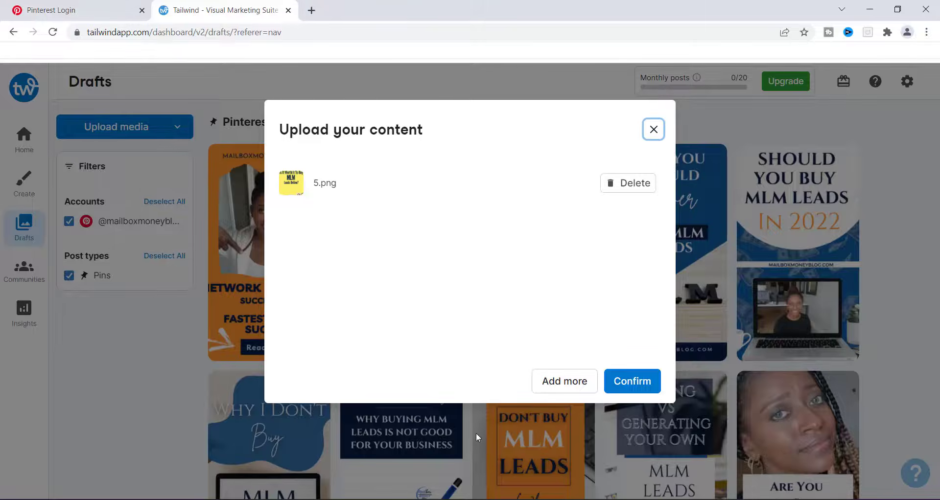
Step: Add more files to the upload, choosing images 3, 2 and 1 from the Downloads folder
{"action": "left_click", "coordinate": [560, 387]}
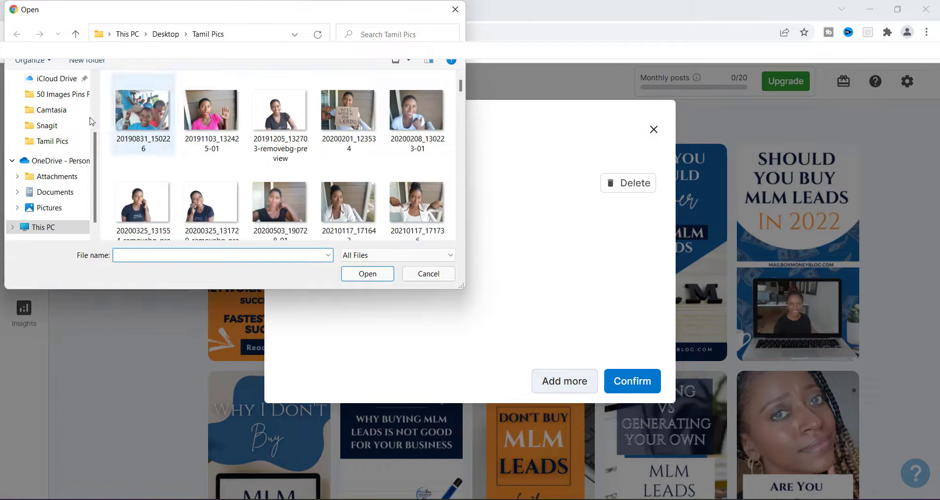
{"action": "scroll", "coordinate": [73, 146], "scroll_direction": "up", "scroll_amount": 2}
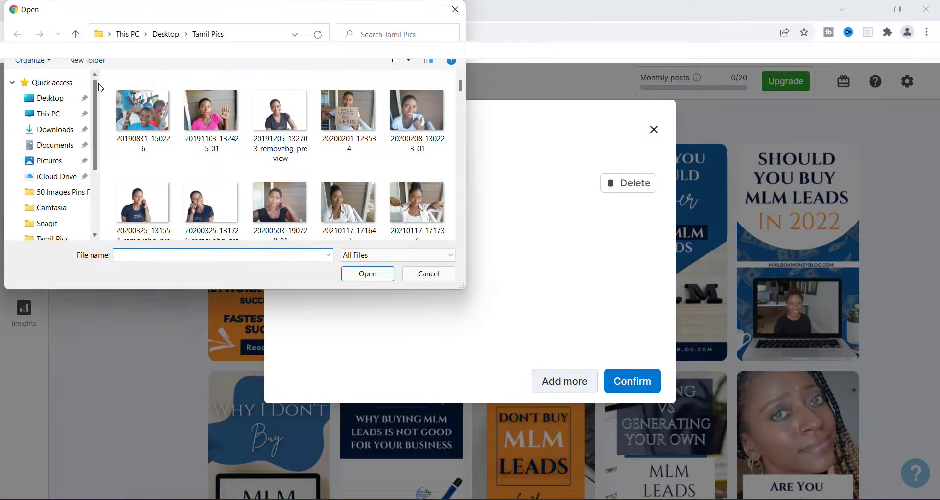
{"action": "left_click", "coordinate": [60, 129]}
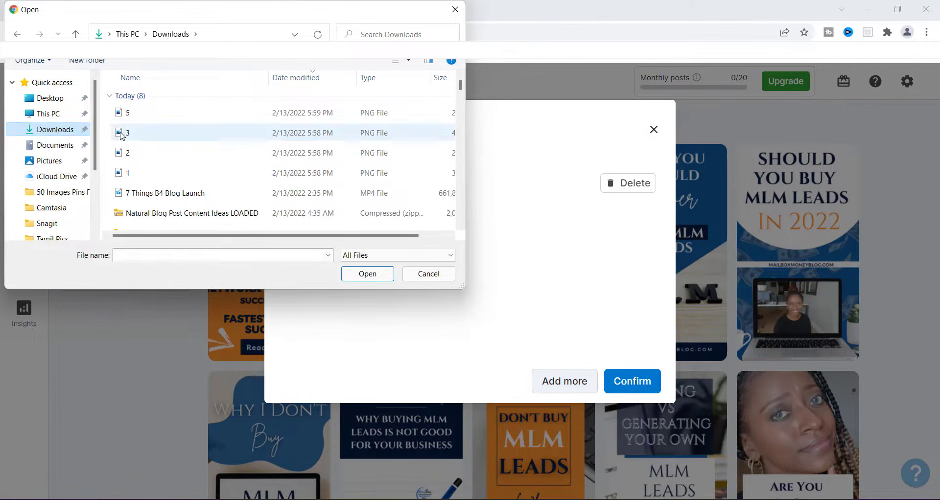
{"action": "left_click", "coordinate": [123, 132]}
{"action": "left_click", "coordinate": [125, 154], "text": "ctrl"}
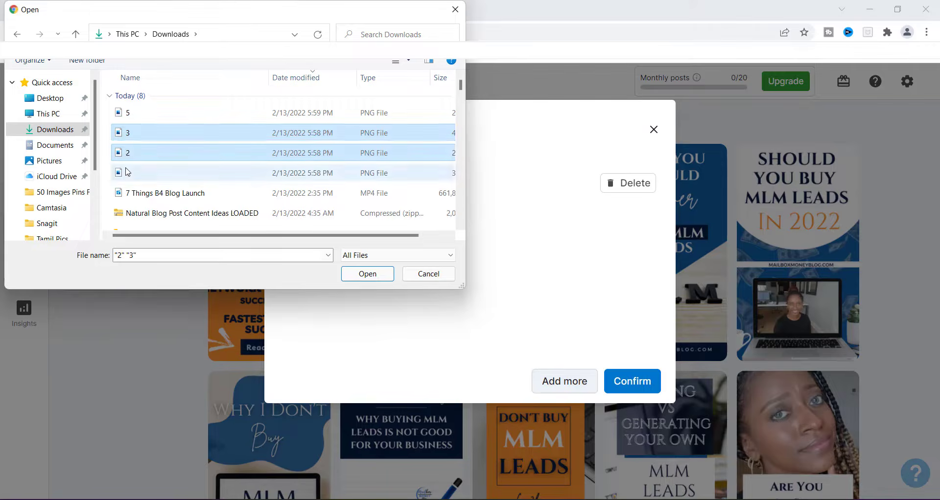
{"action": "left_click", "coordinate": [128, 173], "text": "ctrl"}
{"action": "left_click", "coordinate": [351, 275]}
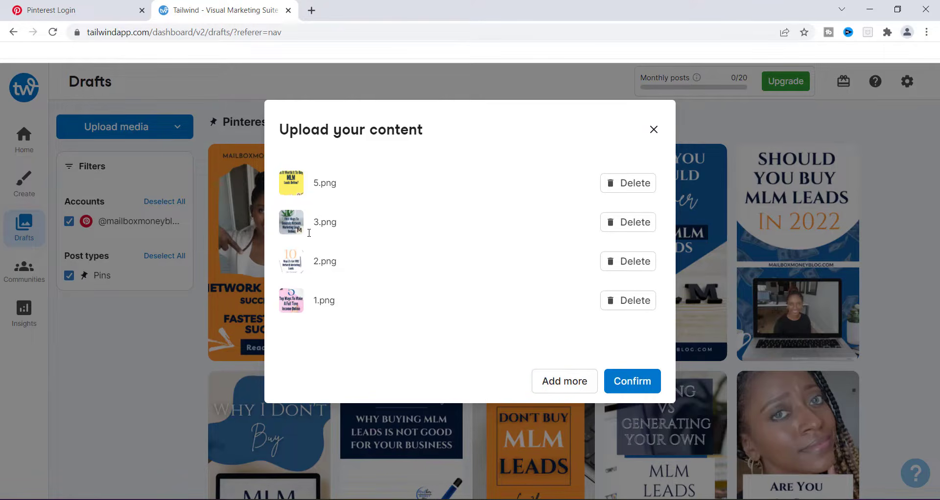
Step: Confirm the four-image upload and clear the selection of the new draft Pins
{"action": "left_click", "coordinate": [633, 385]}
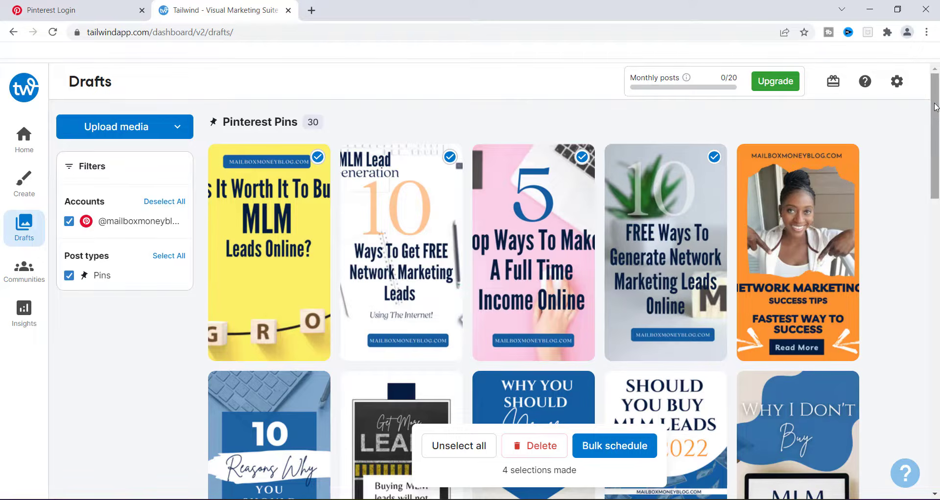
{"action": "scroll", "coordinate": [783, 196], "scroll_direction": "down", "scroll_amount": 2}
{"action": "scroll", "coordinate": [774, 201], "scroll_direction": "up", "scroll_amount": 2}
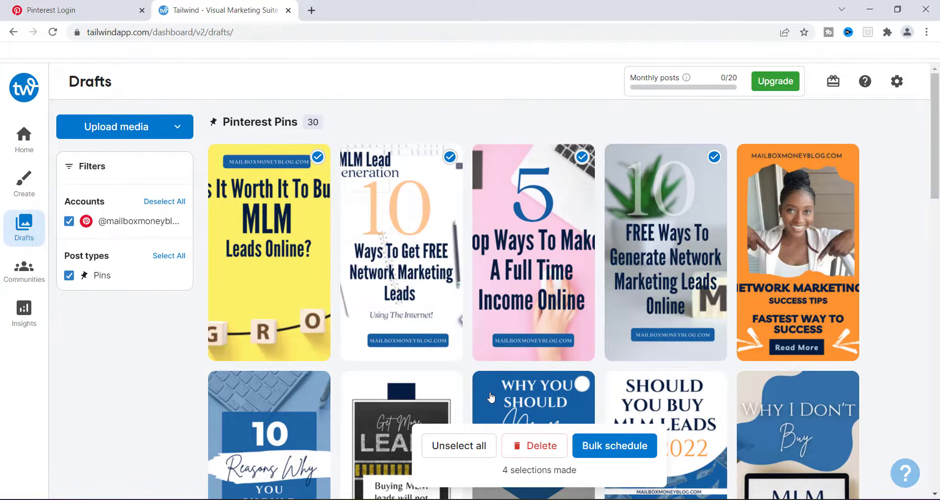
{"action": "left_click", "coordinate": [615, 442]}
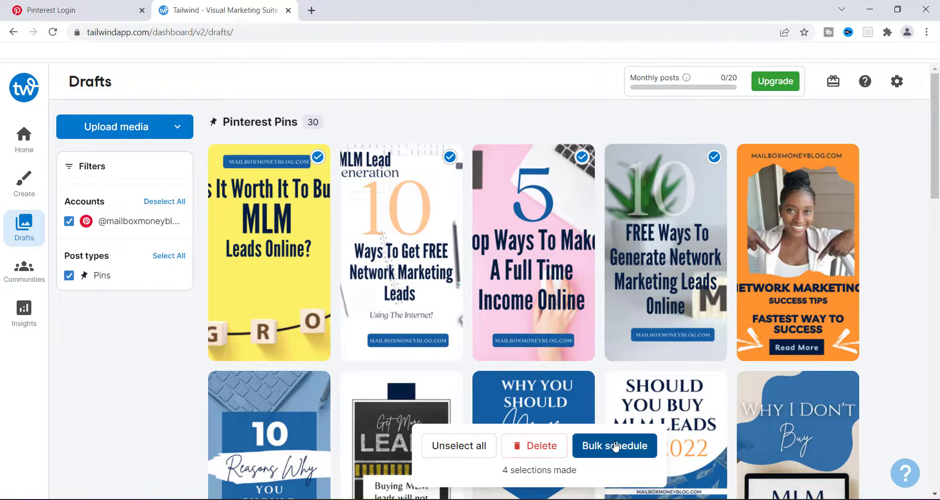
{"action": "left_click", "coordinate": [464, 448]}
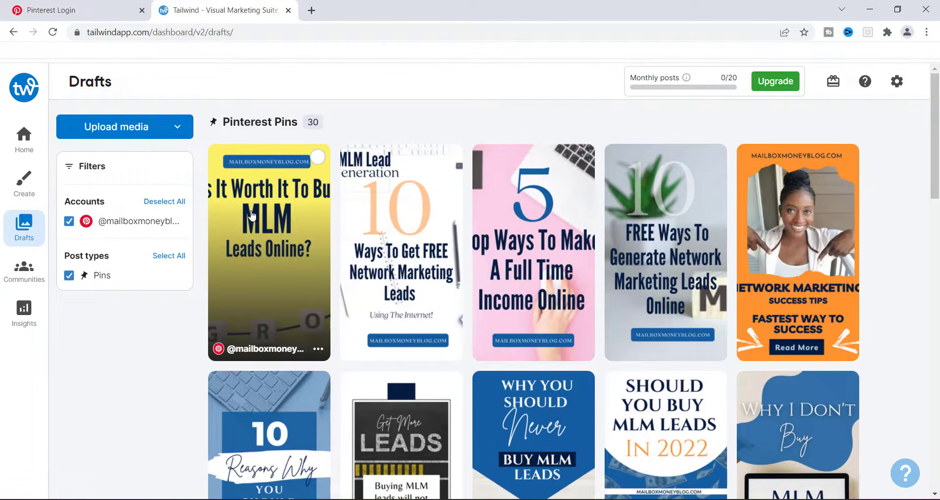
Step: Open the 'Is It Worth It To Buy MLM Leads Online?' draft in the post editor
{"action": "left_click", "coordinate": [251, 216]}
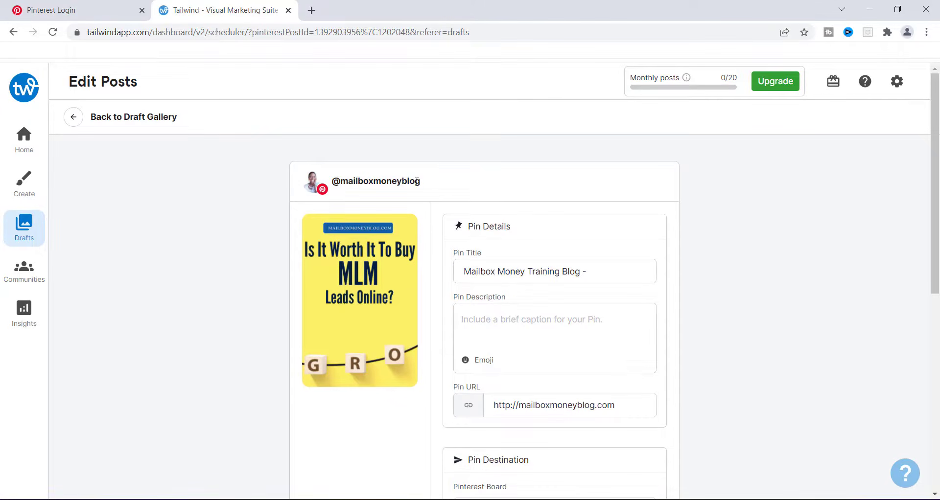
{"action": "left_click", "coordinate": [511, 313]}
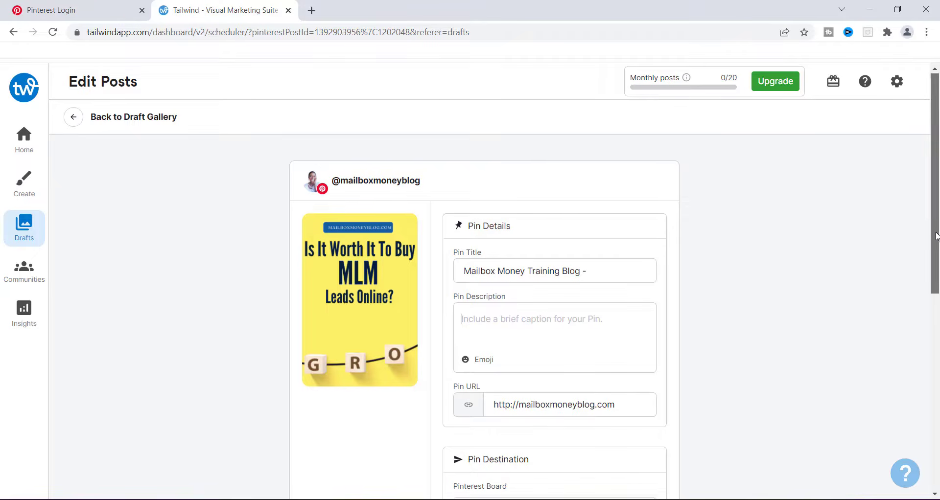
Step: Review the available Pinterest boards and the SmartSchedule recommended posting times, then dismiss the SmartSchedule tip
{"action": "left_click_drag", "start_coordinate": [937, 230], "coordinate": [938, 294]}
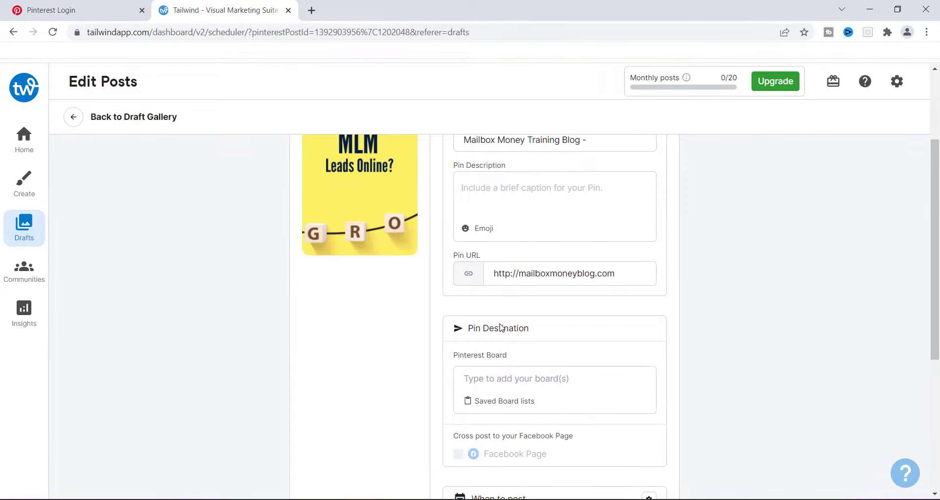
{"action": "left_click", "coordinate": [487, 379]}
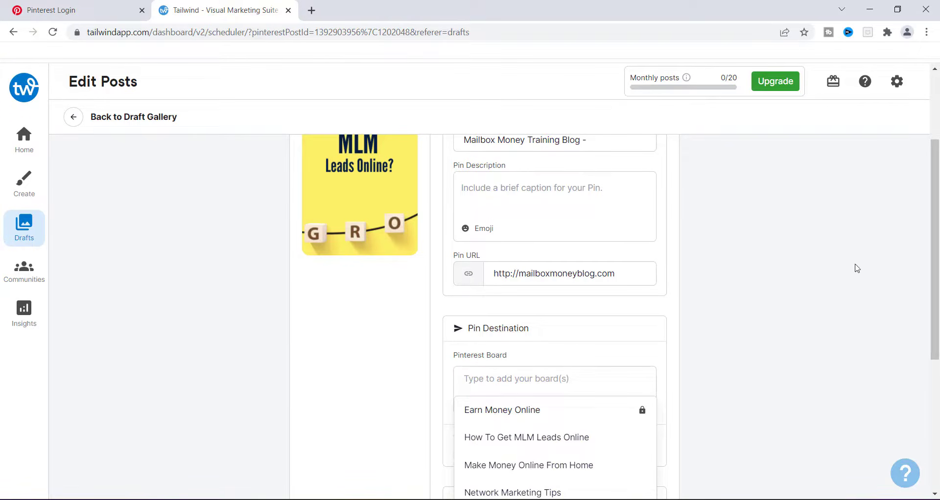
{"action": "left_click_drag", "start_coordinate": [935, 166], "coordinate": [934, 235]}
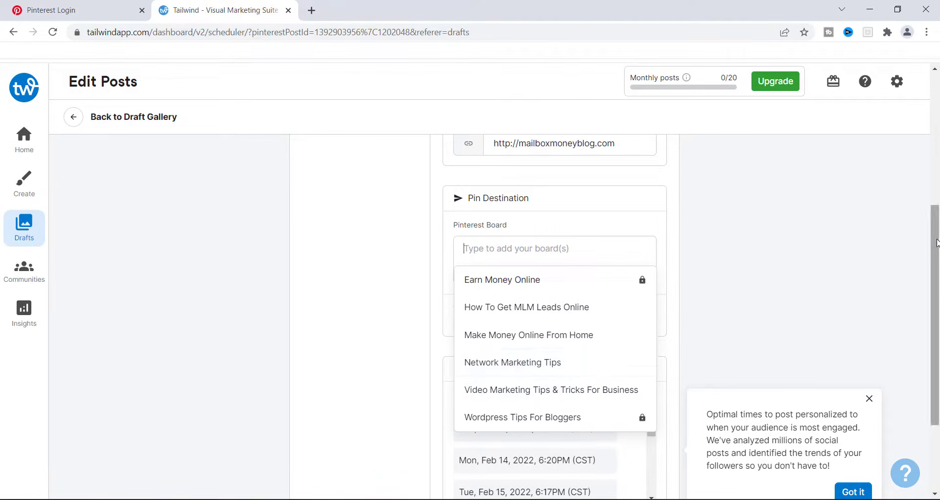
{"action": "left_click_drag", "start_coordinate": [936, 240], "coordinate": [936, 271]}
{"action": "left_click", "coordinate": [784, 254]}
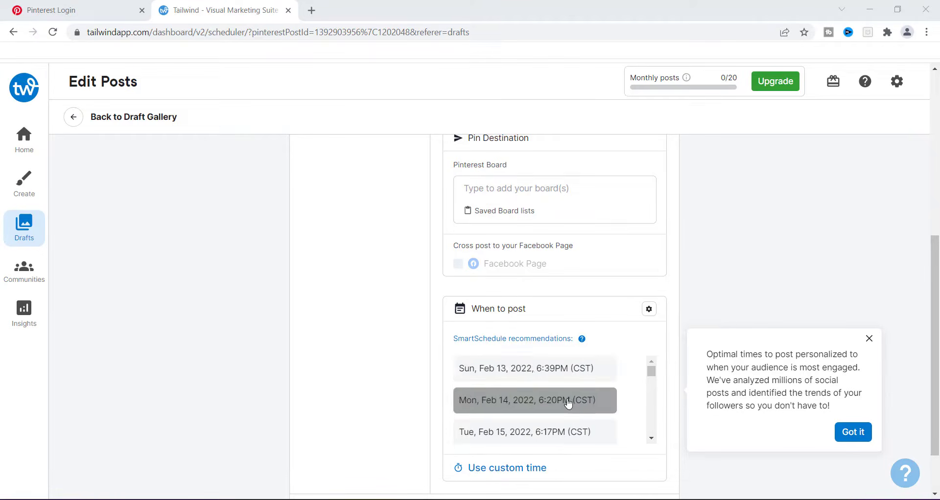
{"action": "left_click", "coordinate": [652, 439]}
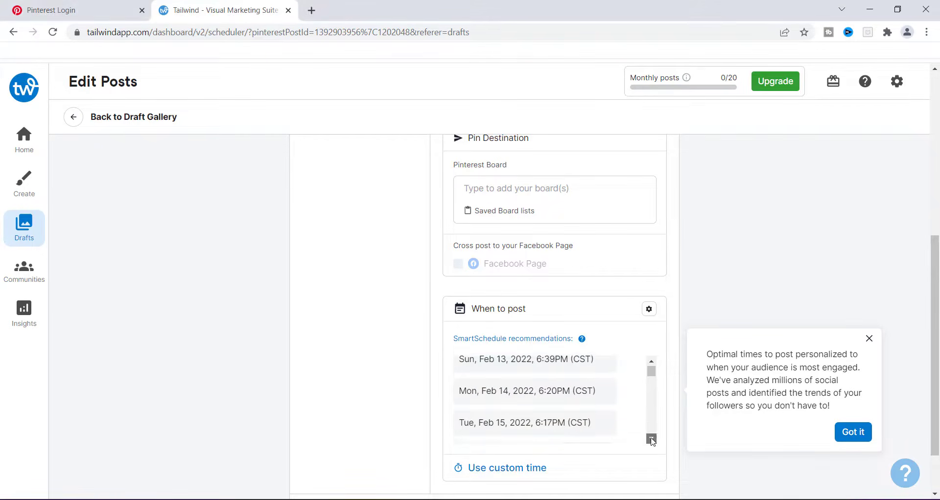
{"action": "left_click_drag", "start_coordinate": [651, 439], "coordinate": [651, 439]}
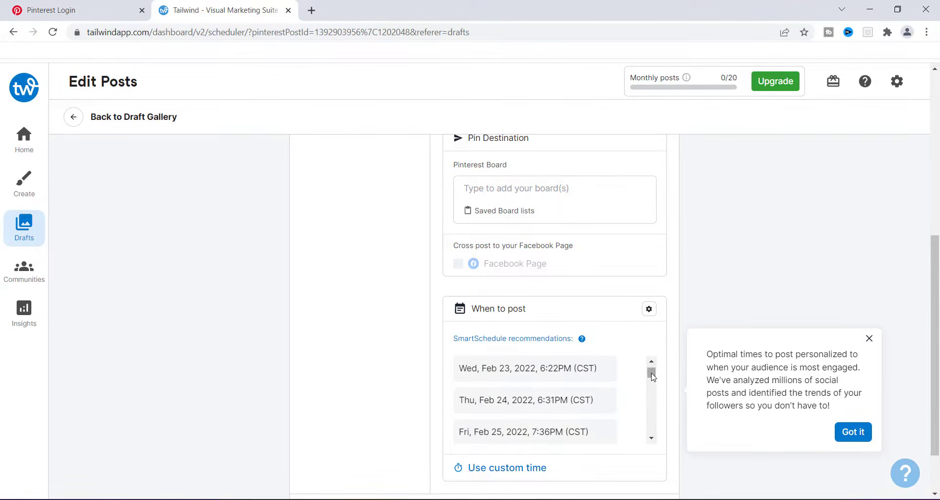
{"action": "left_click_drag", "start_coordinate": [651, 373], "coordinate": [651, 364]}
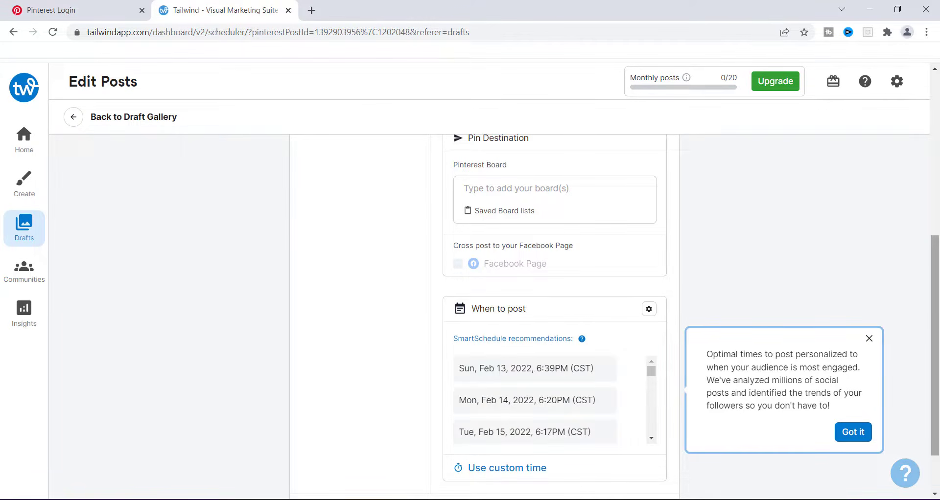
{"action": "left_click", "coordinate": [868, 342]}
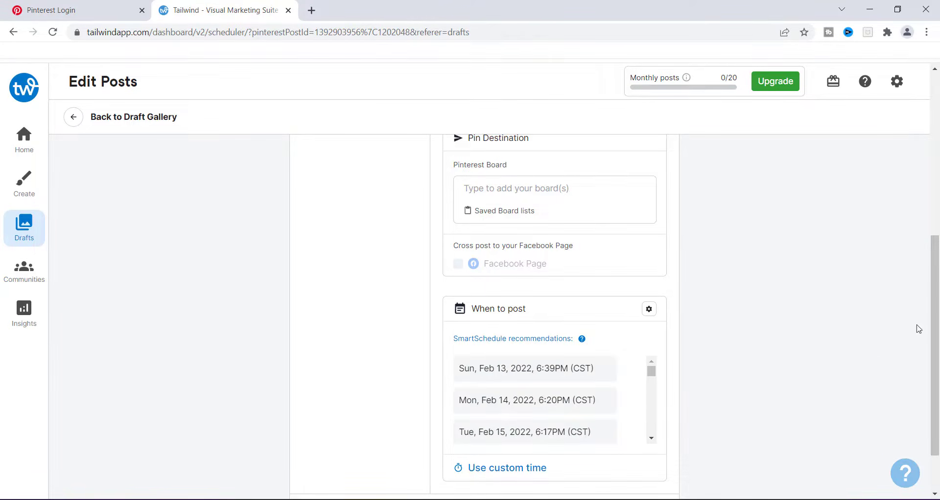
Step: Replace the Pin title with MLM Leads Online
{"action": "left_click_drag", "start_coordinate": [936, 294], "coordinate": [938, 347]}
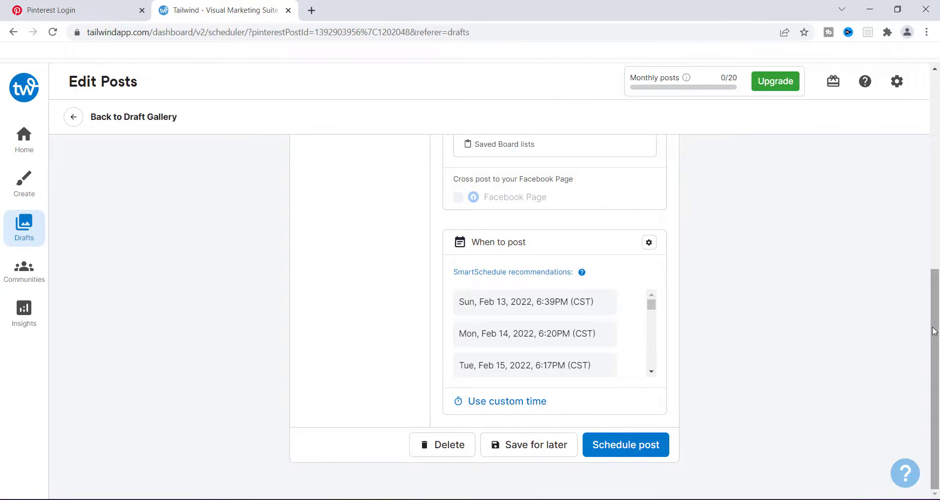
{"action": "left_click_drag", "start_coordinate": [935, 331], "coordinate": [930, 266]}
{"action": "scroll", "coordinate": [602, 242], "scroll_direction": "up", "scroll_amount": 5}
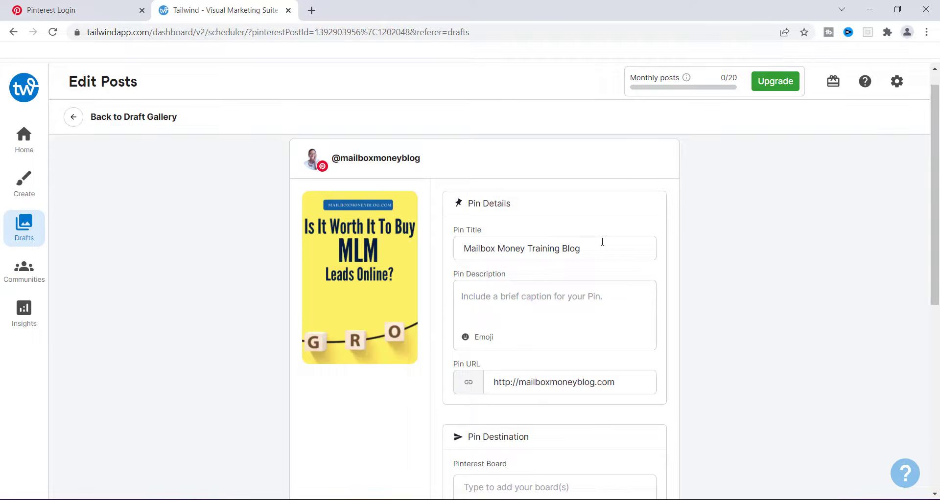
{"action": "left_click", "coordinate": [602, 241]}
{"action": "key", "text": "BackSpace"}
{"action": "key", "text": "BackSpace"}
{"action": "key", "text": "BackSpace"}
{"action": "key", "text": "BackSpace"}
{"action": "key", "text": "BackSpace"}
{"action": "key", "text": "BackSpace"}
{"action": "key", "text": "BackSpace"}
{"action": "key", "text": "BackSpace"}
{"action": "key", "text": "BackSpace"}
{"action": "key", "text": "BackSpace"}
{"action": "key", "text": "BackSpace"}
{"action": "key", "text": "BackSpace"}
{"action": "key", "text": "BackSpace"}
{"action": "key", "text": "BackSpace"}
{"action": "key", "text": "BackSpace"}
{"action": "key", "text": "BackSpace"}
{"action": "key", "text": "BackSpace"}
{"action": "key", "text": "BackSpace"}
{"action": "key", "text": "BackSpace"}
{"action": "key", "text": "BackSpace"}
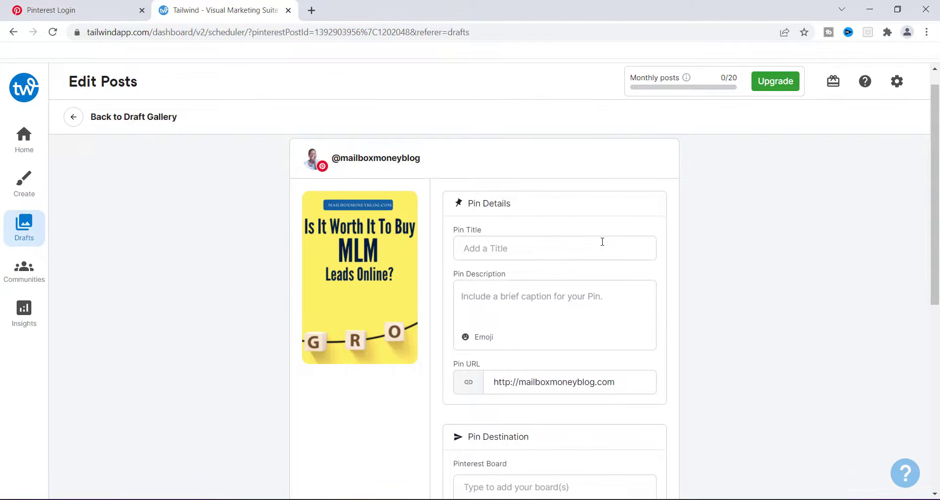
{"action": "type", "text": "MLM Lea"}
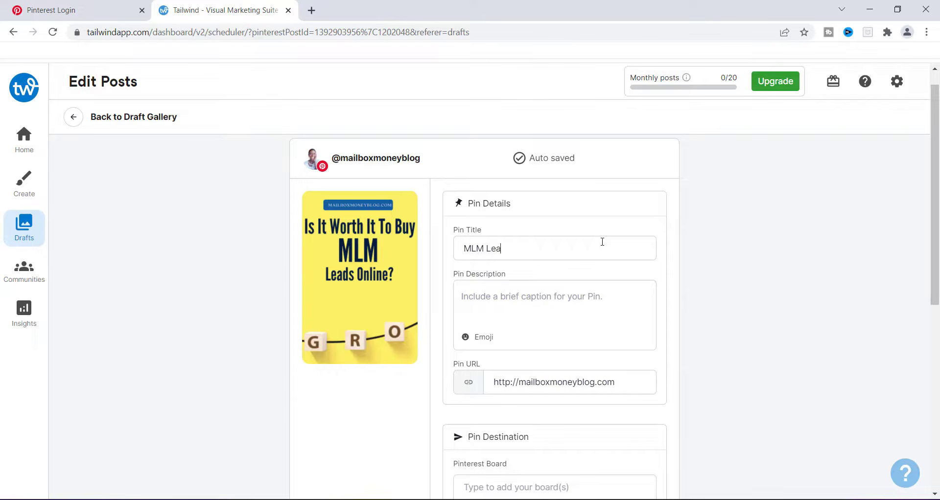
{"action": "type", "text": "ds Omn"}
{"action": "type", "text": "nline"}
Step: Enter the Pin description "Is it worth to buy leads online or generate your own leads."
{"action": "left_click", "coordinate": [472, 293]}
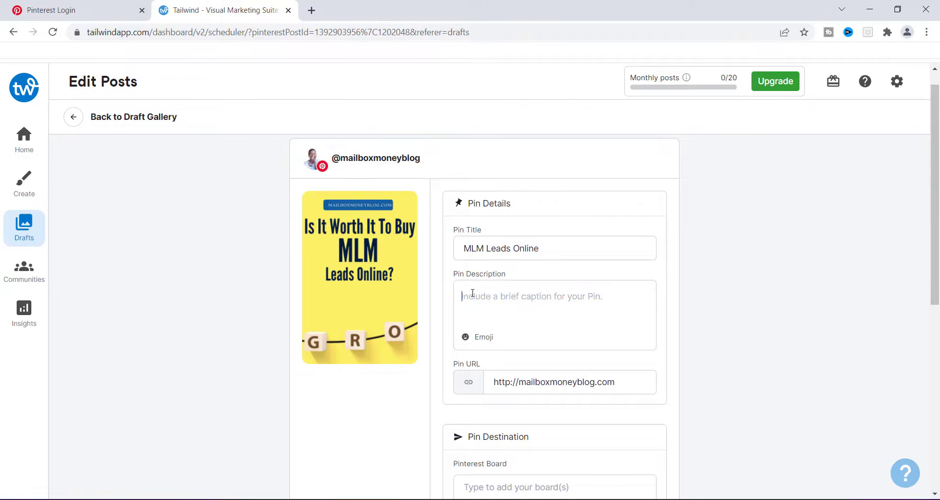
{"action": "type", "text": "Is it wort"}
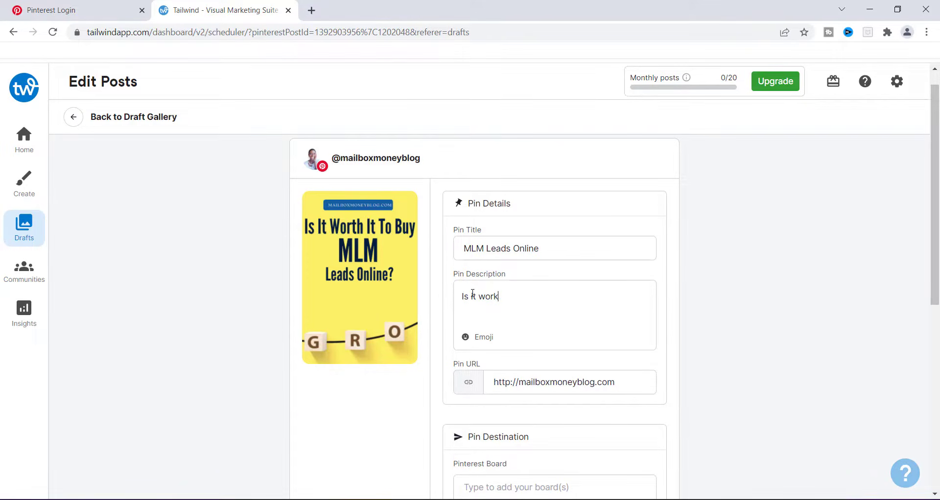
{"action": "type", "text": "hi"}
{"action": "type", "text": "to "}
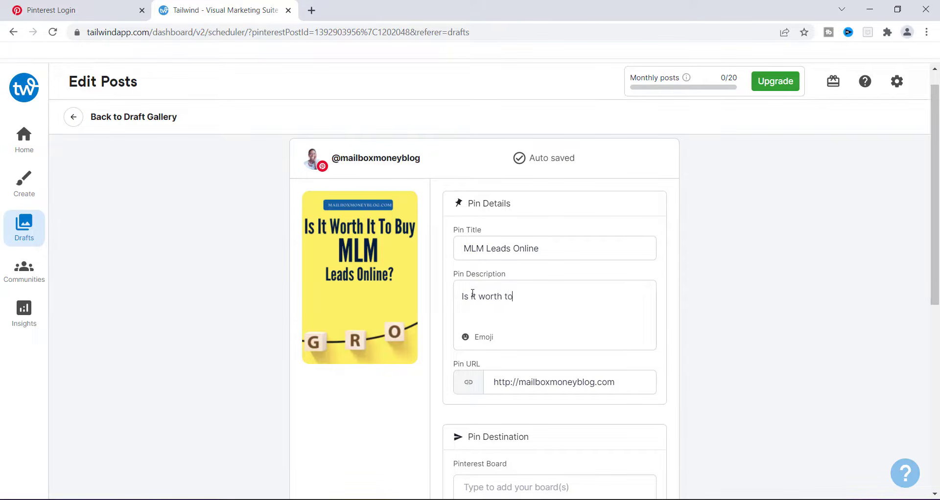
{"action": "type", "text": "buy leads o"}
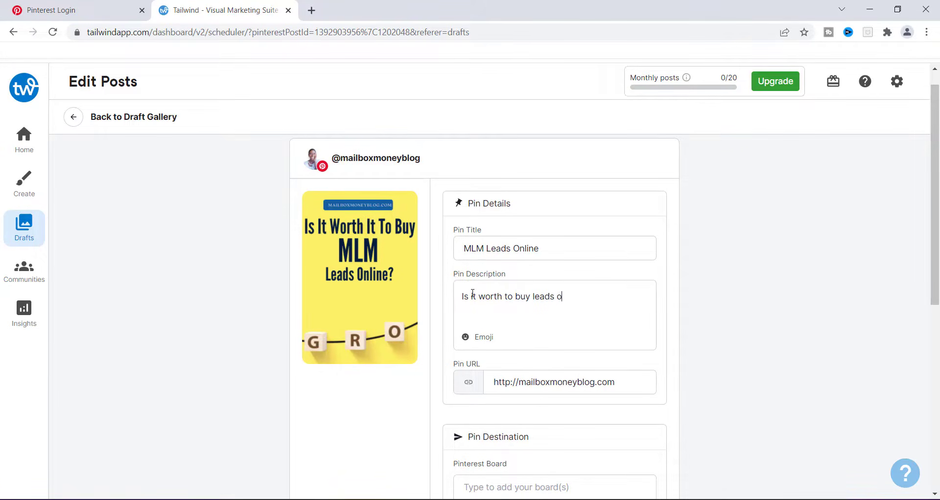
{"action": "type", "text": "nline or generate your"}
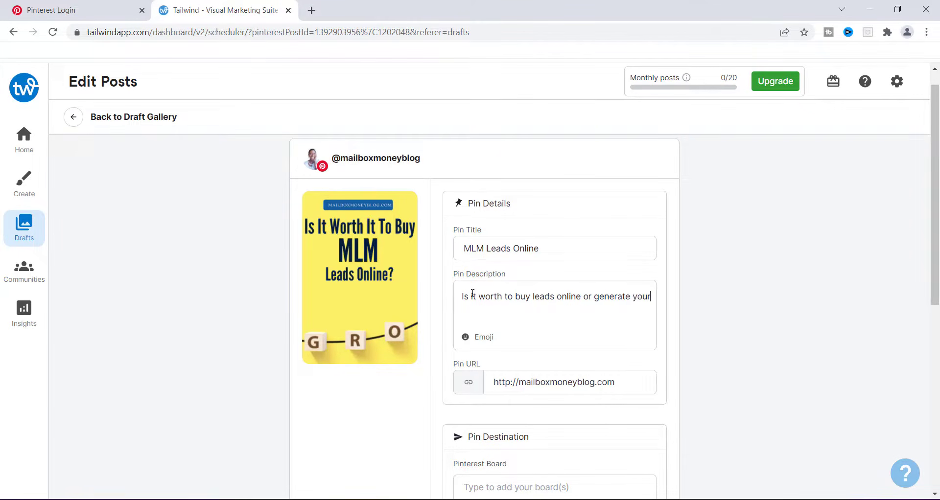
{"action": "type", "text": " own leads."}
{"action": "left_click_drag", "start_coordinate": [936, 192], "coordinate": [936, 221]}
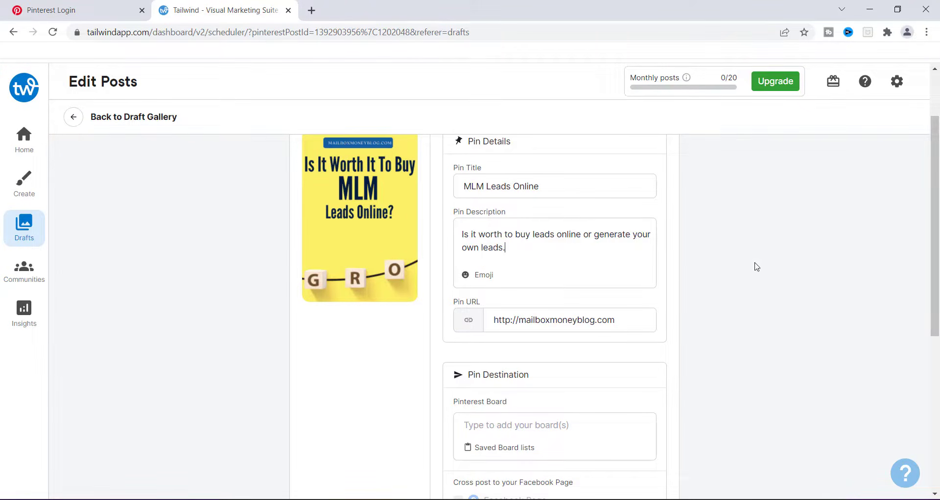
Step: Pick the Mon, Feb 14, 2022, 6:20PM (CST) SmartSchedule posting time for the Pin
{"action": "left_click_drag", "start_coordinate": [935, 221], "coordinate": [937, 297]}
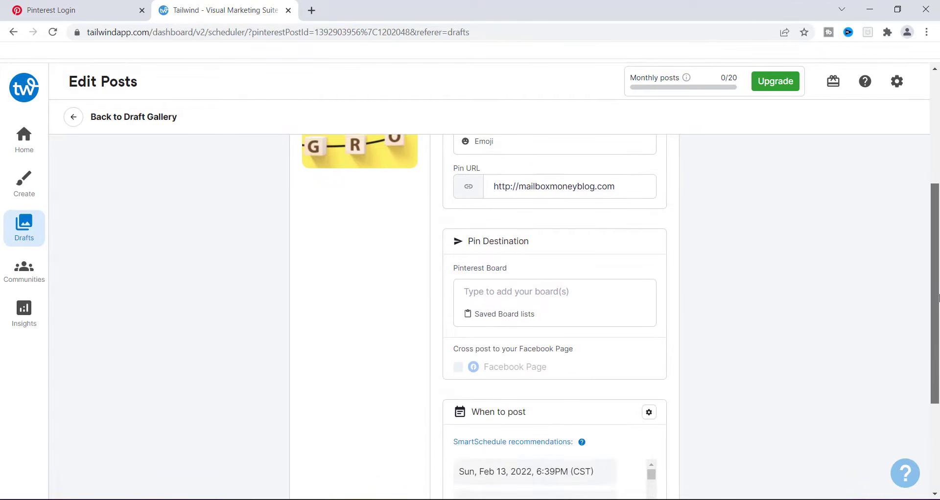
{"action": "left_click", "coordinate": [510, 293]}
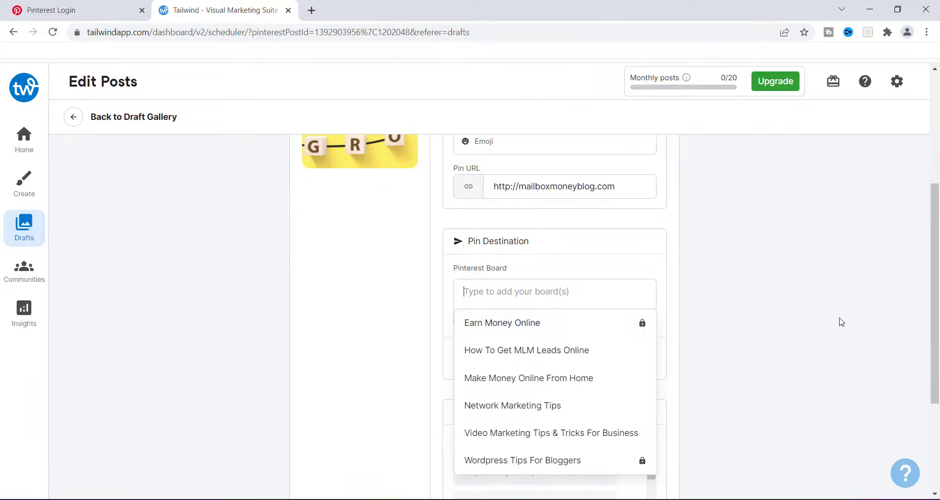
{"action": "scroll", "coordinate": [935, 240], "scroll_direction": "down", "scroll_amount": 3}
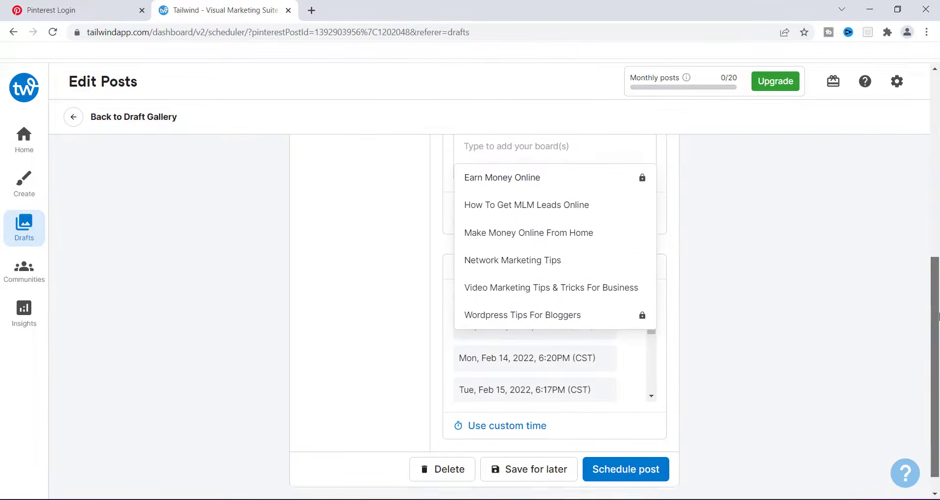
{"action": "left_click", "coordinate": [799, 272]}
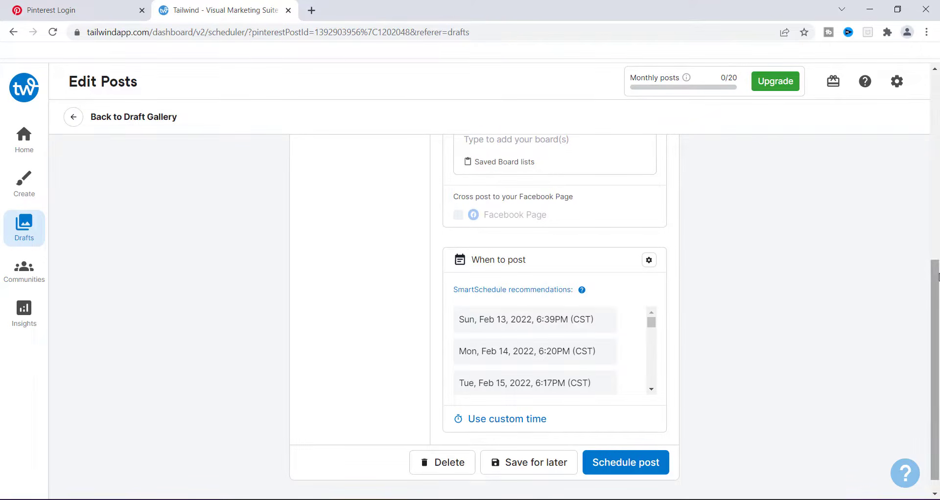
{"action": "left_click_drag", "start_coordinate": [937, 275], "coordinate": [937, 322]}
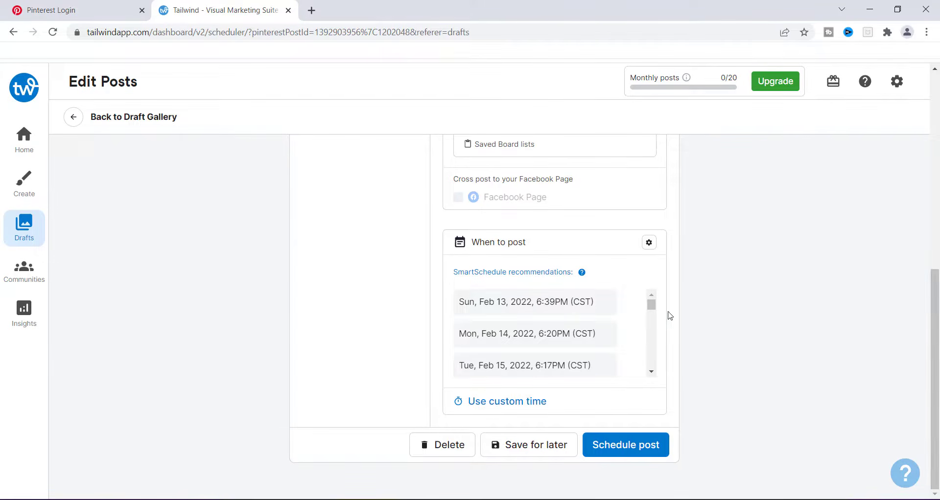
{"action": "left_click", "coordinate": [493, 341]}
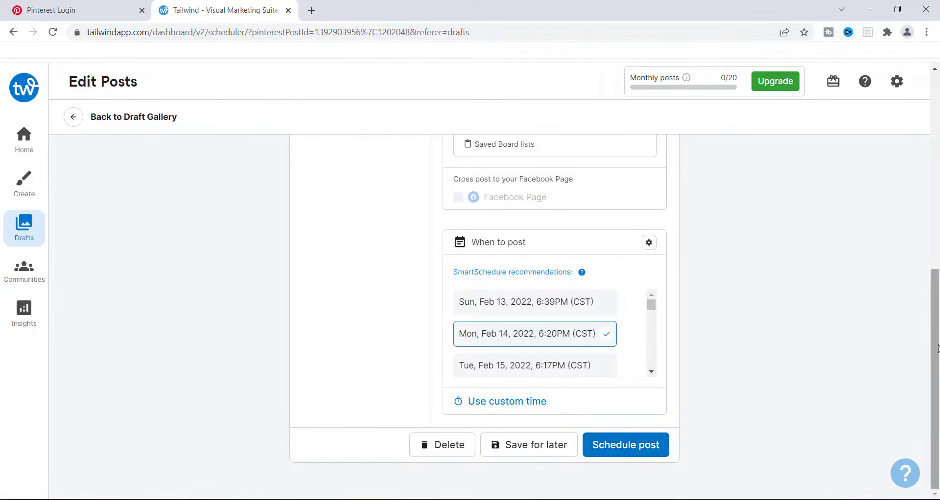
Step: Add the Pin to the Make Money Online From Home Pinterest board
{"action": "left_click_drag", "start_coordinate": [935, 349], "coordinate": [846, 269]}
{"action": "left_click", "coordinate": [526, 315]}
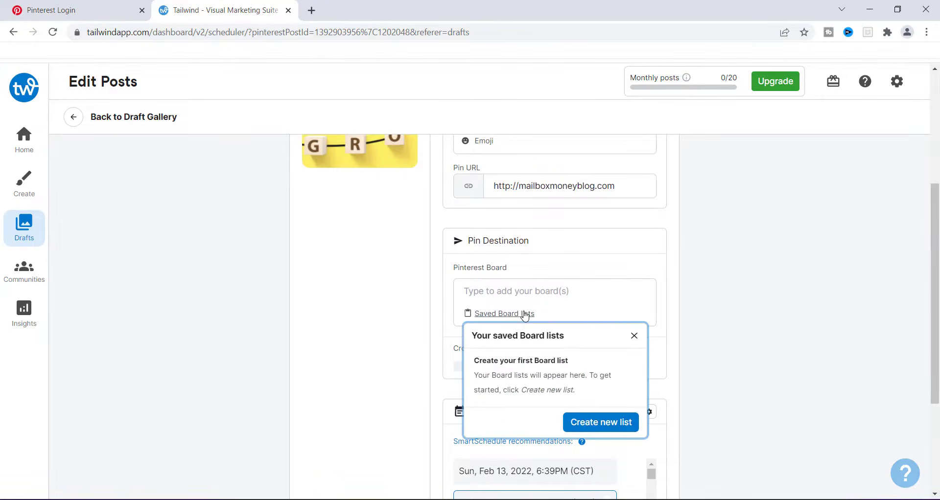
{"action": "left_click", "coordinate": [634, 336]}
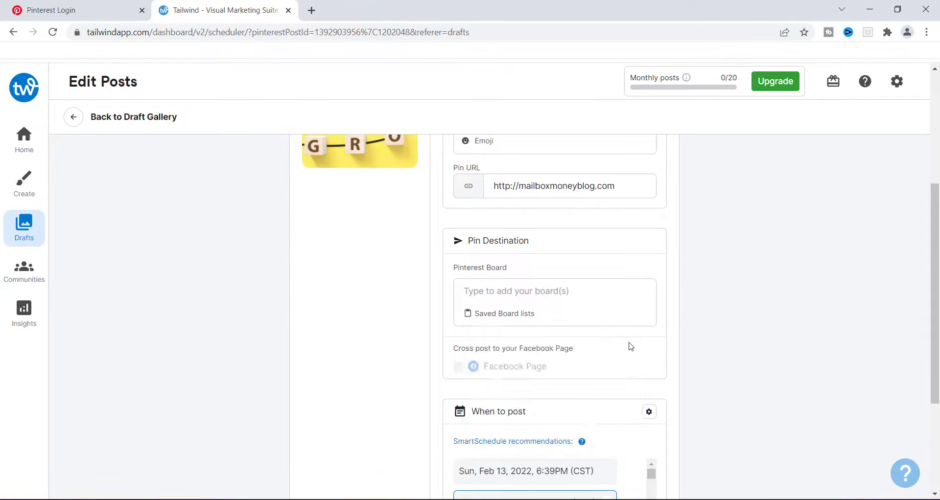
{"action": "left_click", "coordinate": [520, 292]}
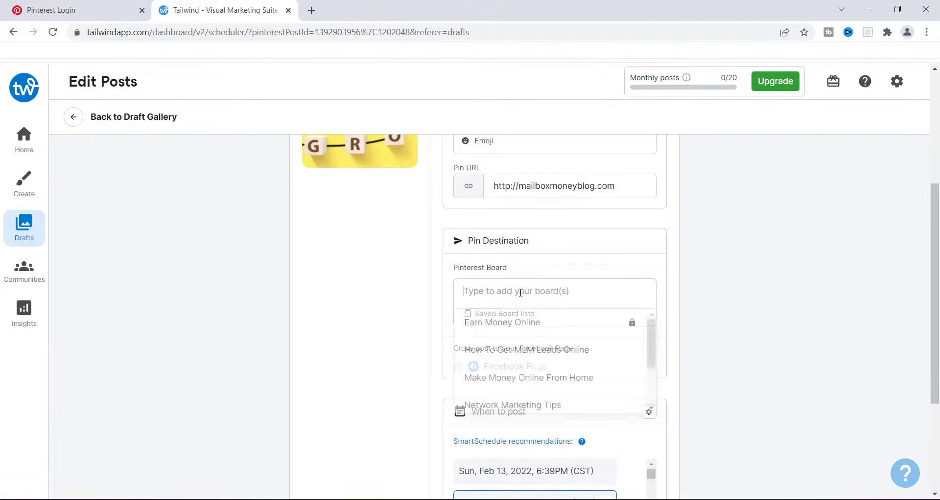
{"action": "left_click", "coordinate": [519, 385]}
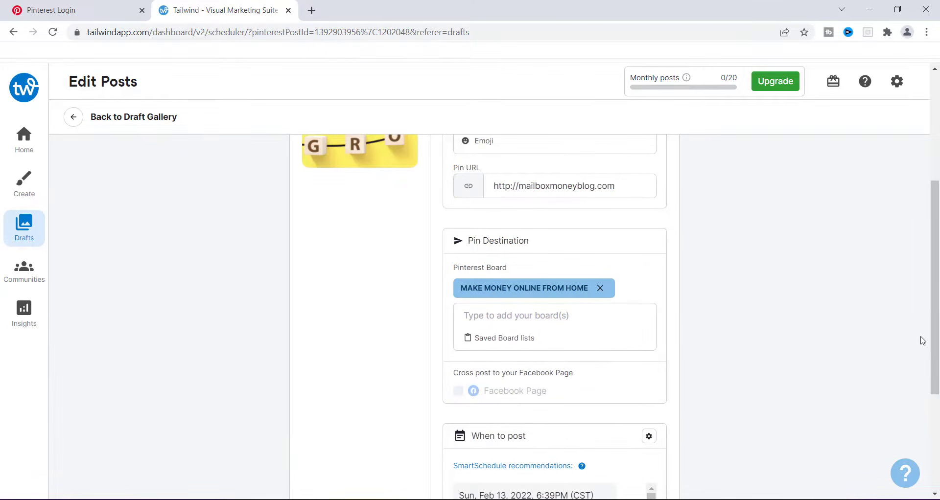
Step: Schedule the post
{"action": "left_click_drag", "start_coordinate": [936, 338], "coordinate": [935, 400]}
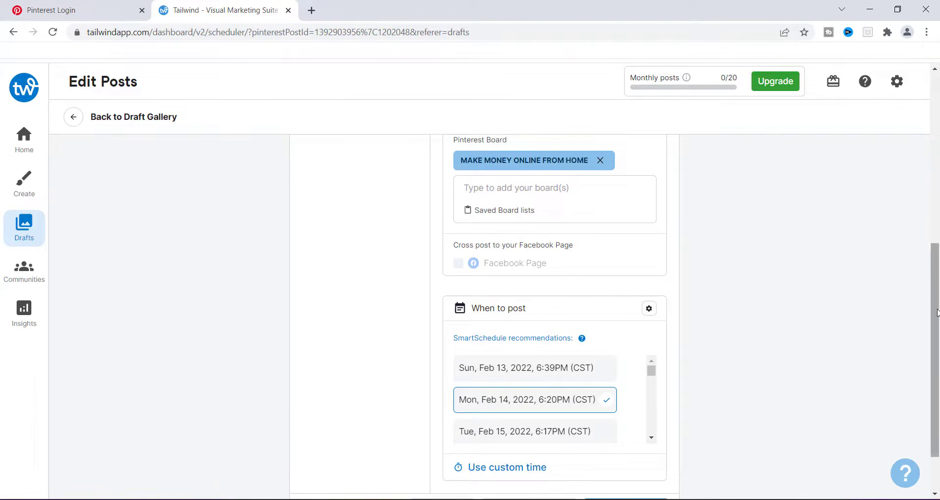
{"action": "left_click_drag", "start_coordinate": [935, 314], "coordinate": [936, 346]}
{"action": "left_click", "coordinate": [607, 446]}
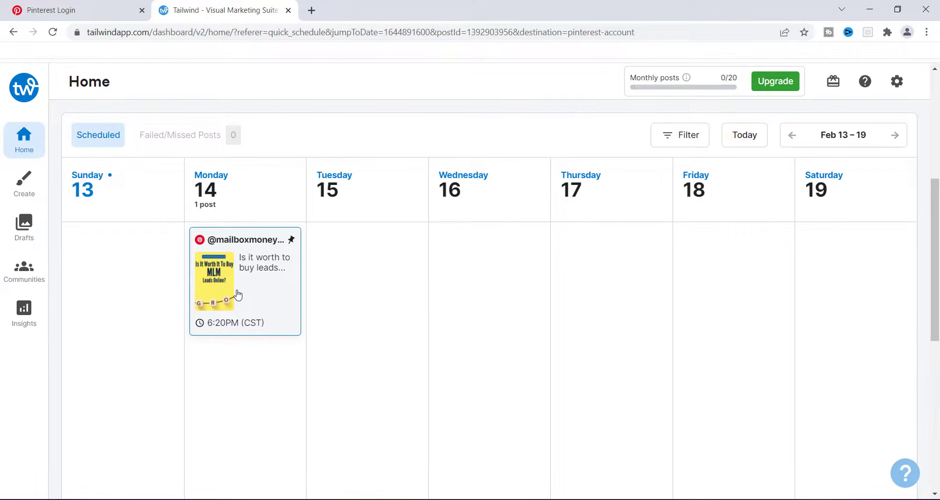
Step: Return to the Drafts gallery
{"action": "left_click", "coordinate": [27, 231]}
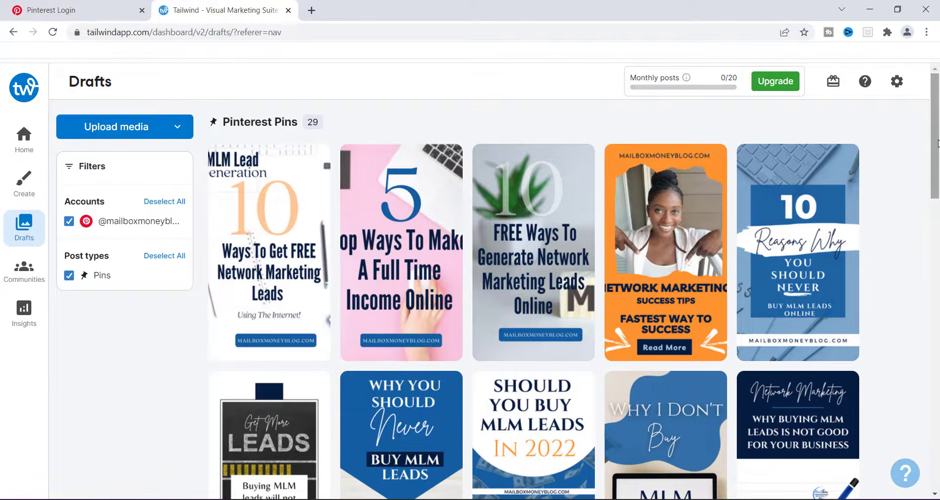
{"action": "left_click_drag", "start_coordinate": [936, 143], "coordinate": [936, 117]}
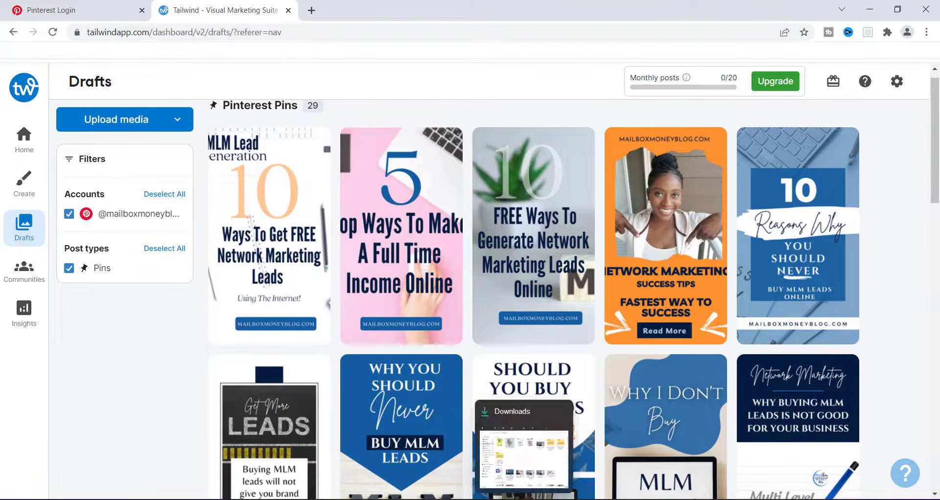
Step: Browse the Pins Update (Pinterest Pin (1000 × 1500)) archive in the Downloads folder, then close the file window
{"action": "left_click", "coordinate": [523, 455]}
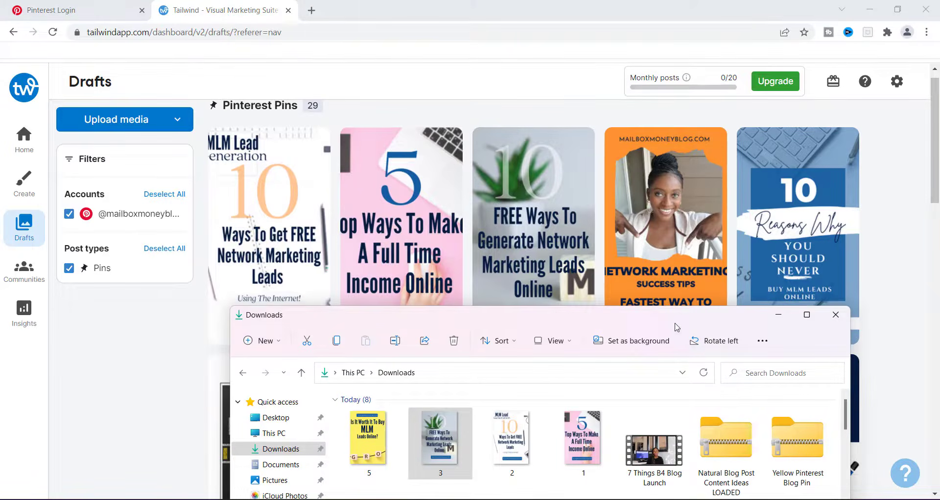
{"action": "left_click_drag", "start_coordinate": [676, 327], "coordinate": [621, 191]}
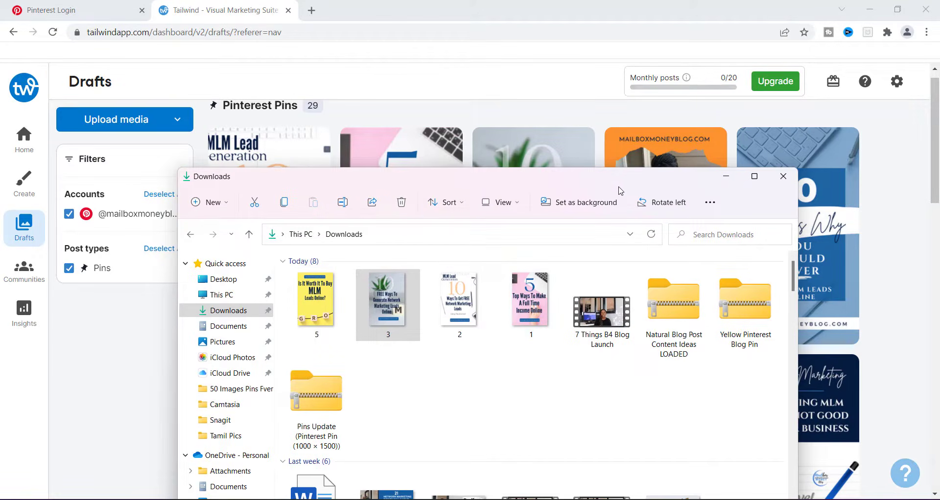
{"action": "double_click", "coordinate": [314, 426]}
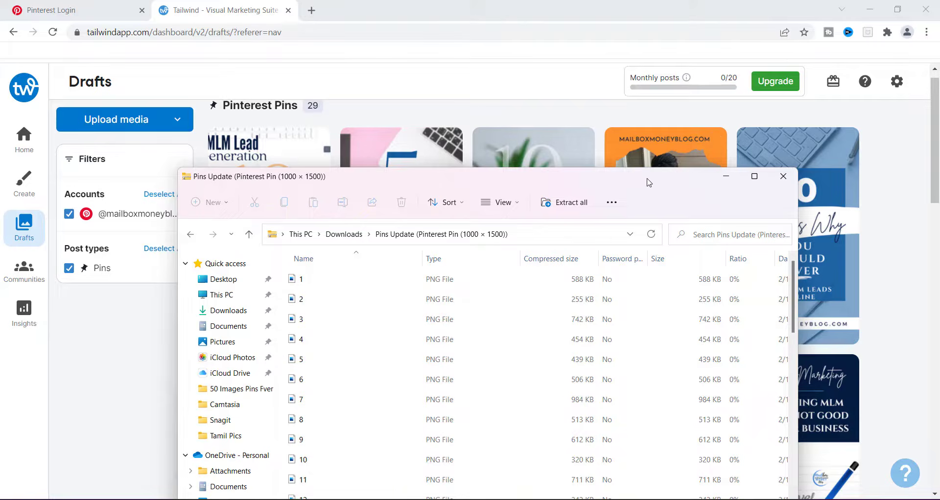
{"action": "left_click_drag", "start_coordinate": [648, 183], "coordinate": [634, 49]}
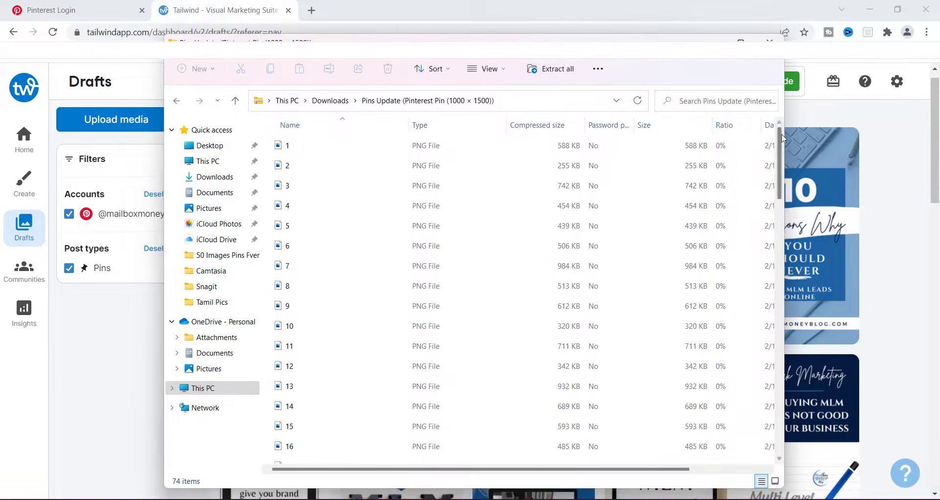
{"action": "left_click_drag", "start_coordinate": [782, 139], "coordinate": [796, 413]}
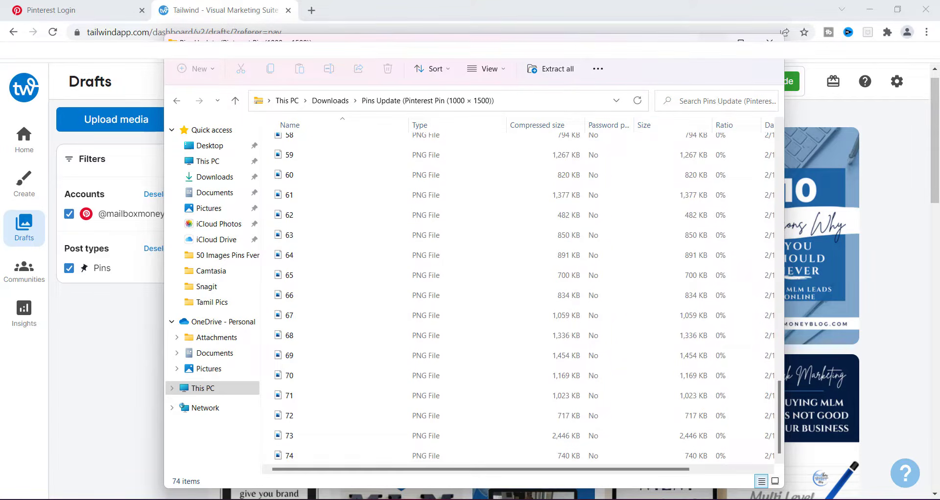
{"action": "left_click", "coordinate": [176, 101]}
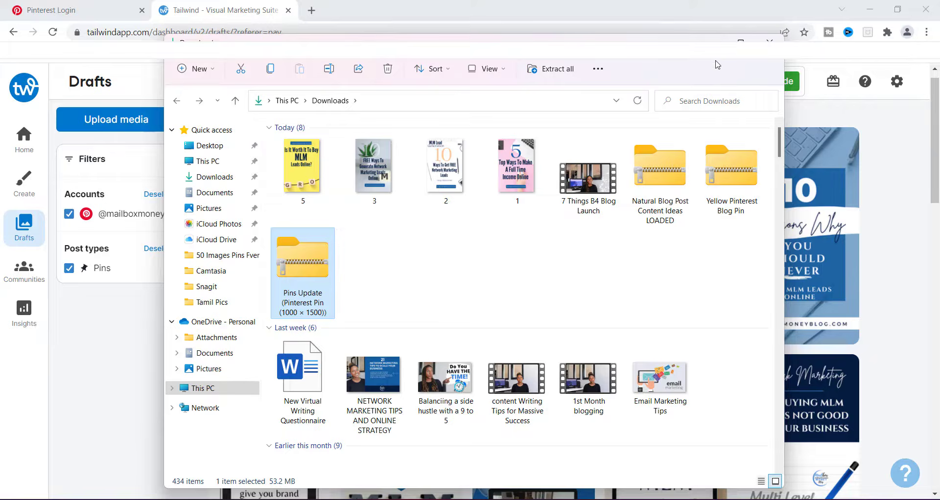
{"action": "left_click", "coordinate": [769, 41]}
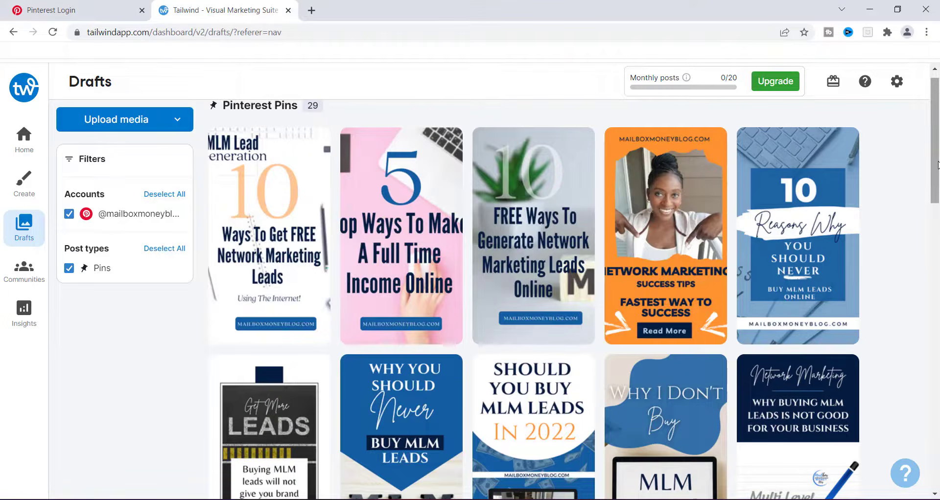
Step: Open the '5 Top Ways To Make A Full Time Income Online' draft and go back to the Drafts gallery
{"action": "left_click", "coordinate": [399, 262]}
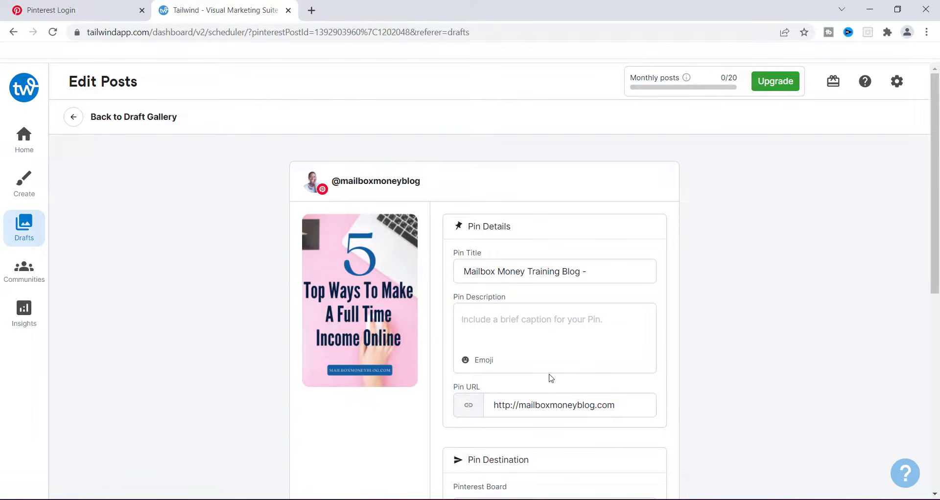
{"action": "left_click_drag", "start_coordinate": [936, 131], "coordinate": [938, 113]}
{"action": "left_click", "coordinate": [26, 226]}
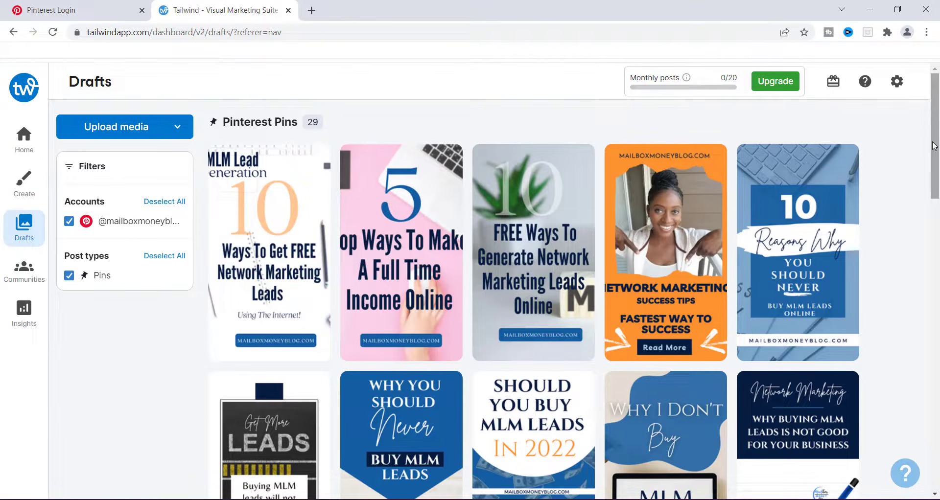
{"action": "mouse_move", "coordinate": [739, 83]}
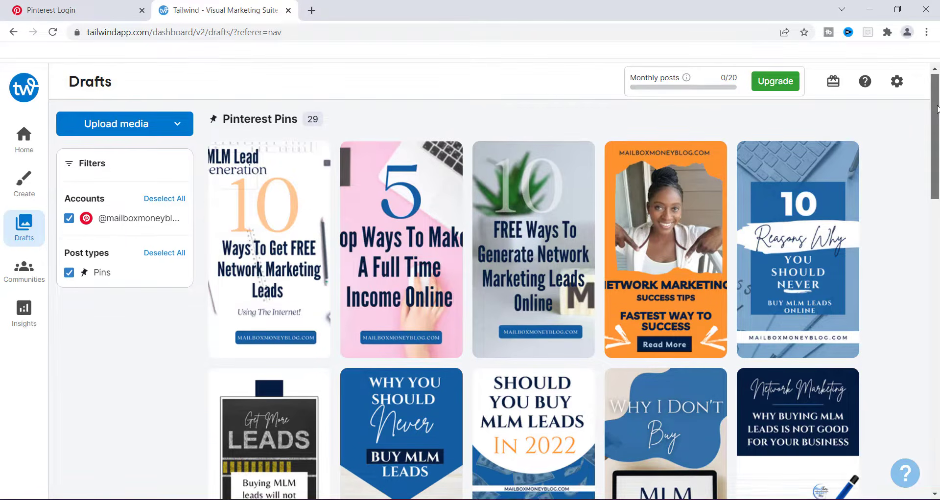
{"action": "left_click_drag", "start_coordinate": [937, 107], "coordinate": [936, 237]}
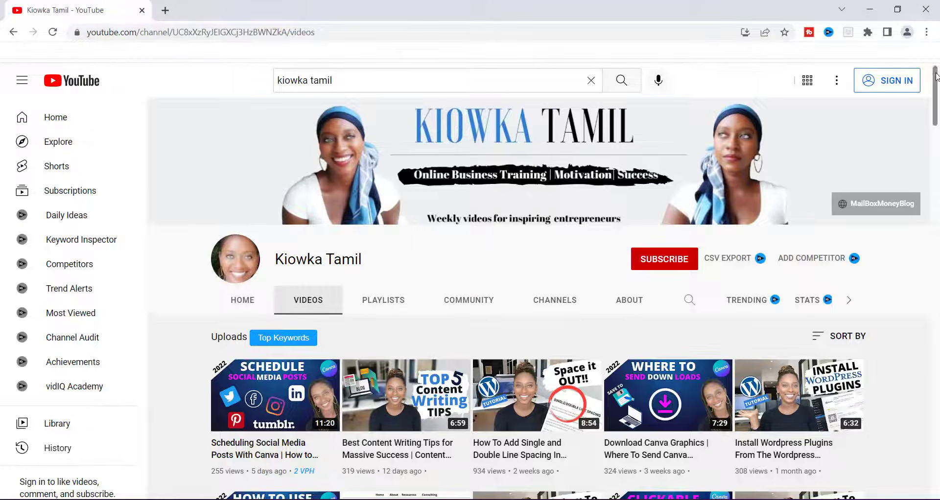
{"action": "mouse_move", "coordinate": [936, 76]}
{"action": "left_mouse_down"}
{"action": "mouse_move", "coordinate": [937, 391]}
{"action": "mouse_move", "coordinate": [937, 93]}
{"action": "left_mouse_up"}
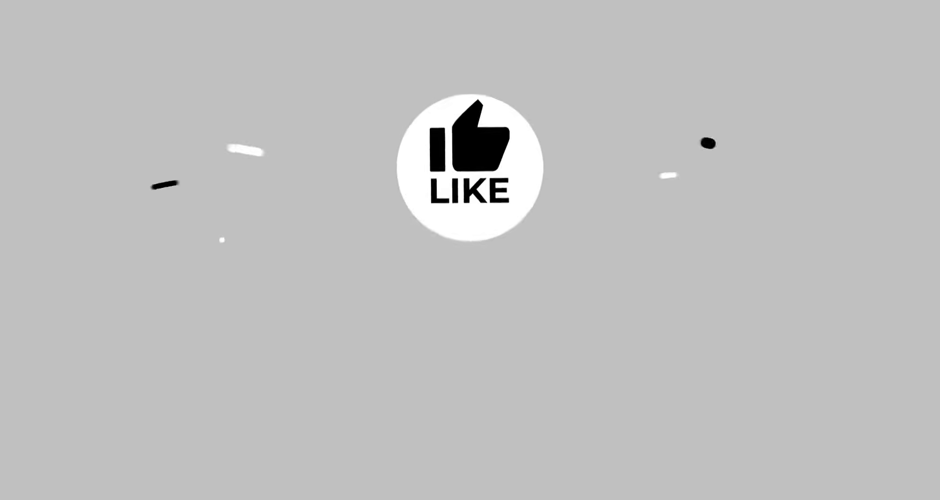